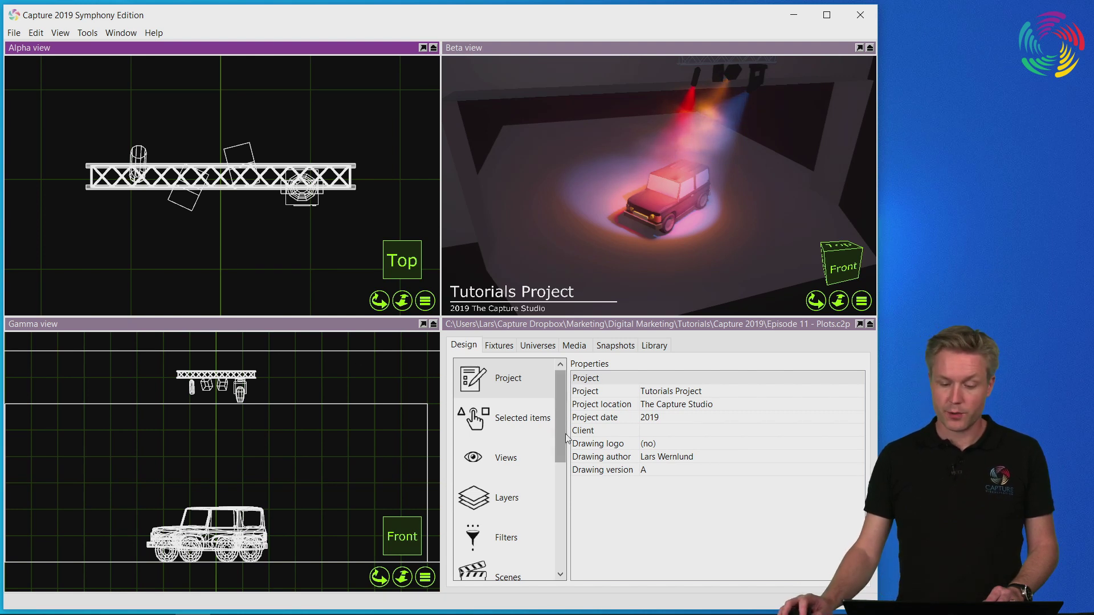
Show the Design tab's Plots page with its empty plots list.
{"action": "scroll", "coordinate": [530, 490], "scroll_direction": "down", "scroll_amount": 5}
{"action": "left_click", "coordinate": [506, 561]}
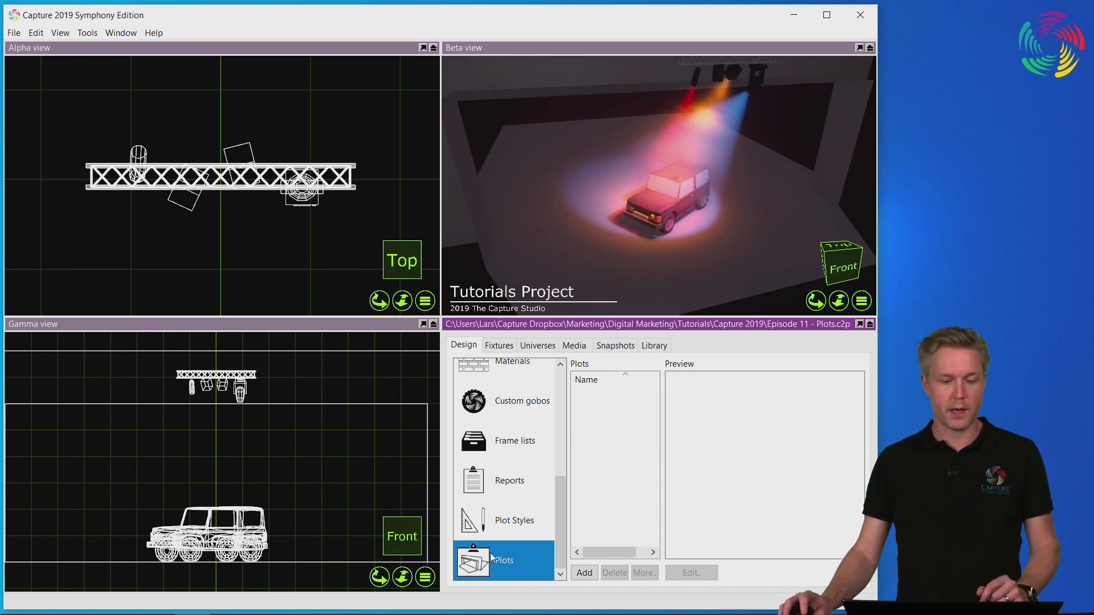
Switch the Alpha top view to Plot rendering and zoom in on the labelled fixtures.
{"action": "left_click", "coordinate": [428, 308]}
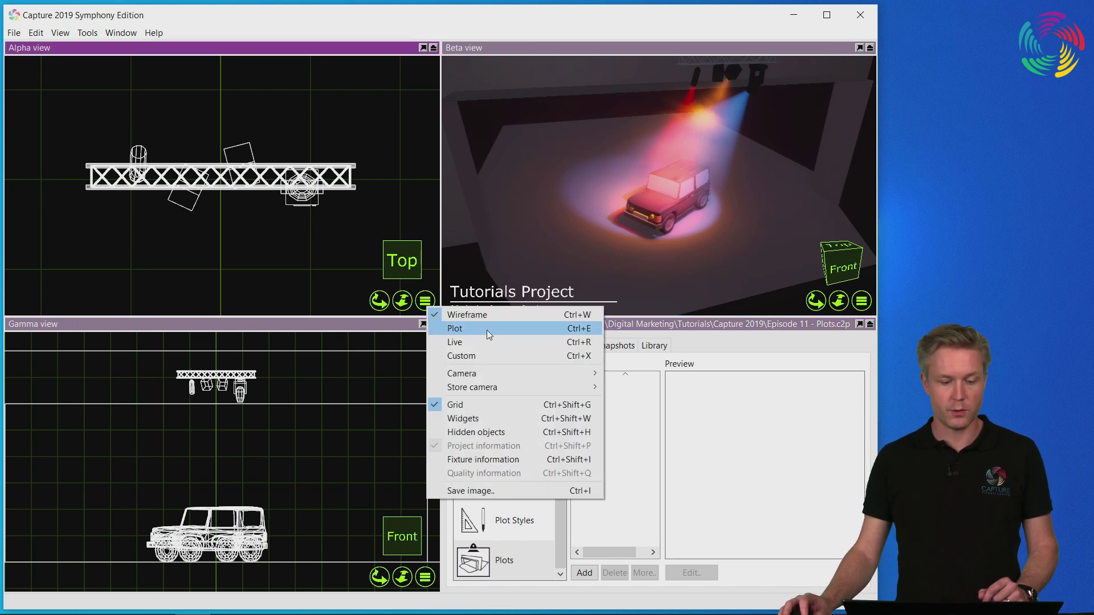
{"action": "left_click", "coordinate": [486, 329]}
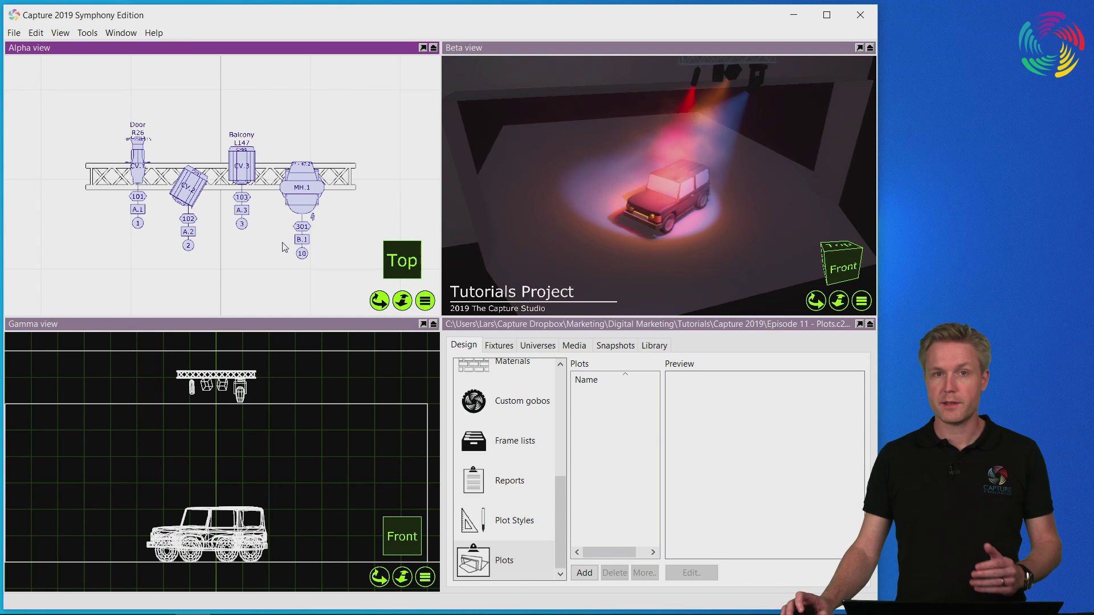
{"action": "scroll", "coordinate": [179, 205], "scroll_direction": "up", "scroll_amount": 2}
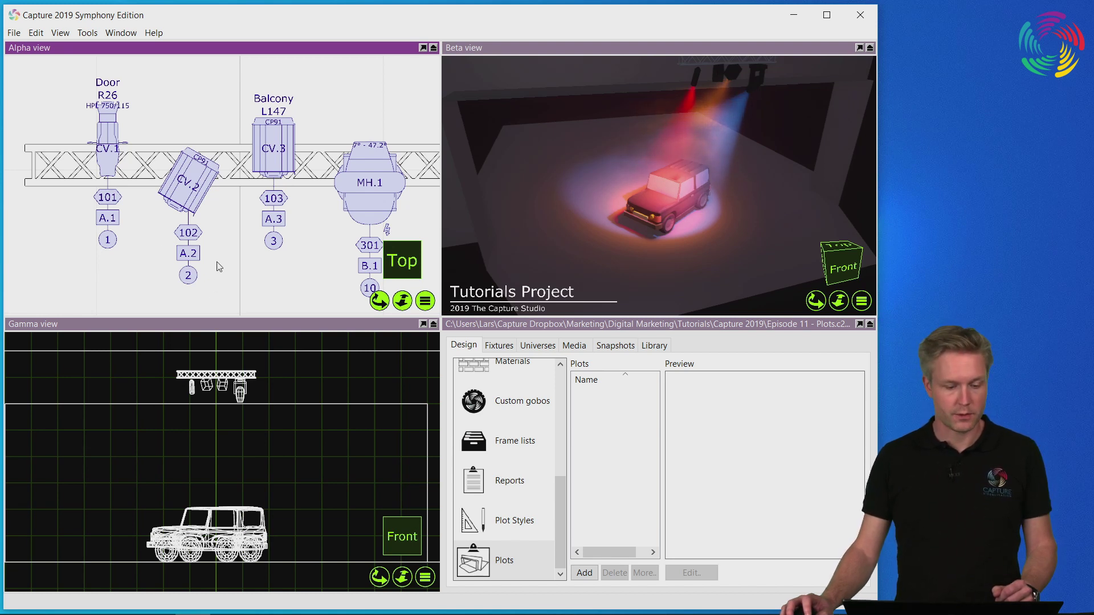
Select fixture CV.1, shift and rotate its plot symbol, and move its label block beneath it.
{"action": "left_click", "coordinate": [504, 347]}
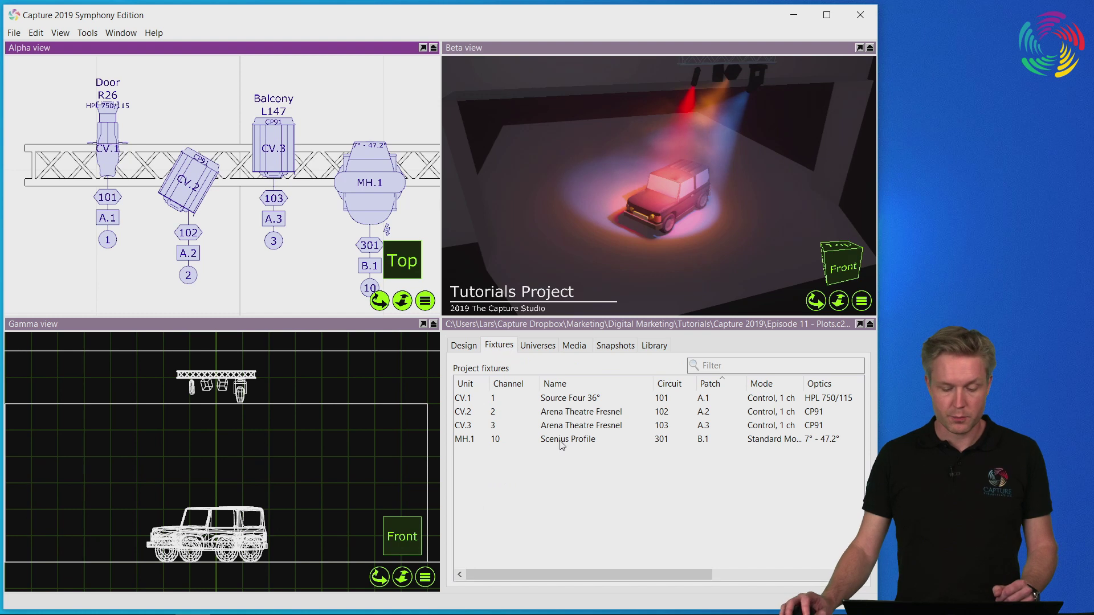
{"action": "left_click", "coordinate": [479, 399]}
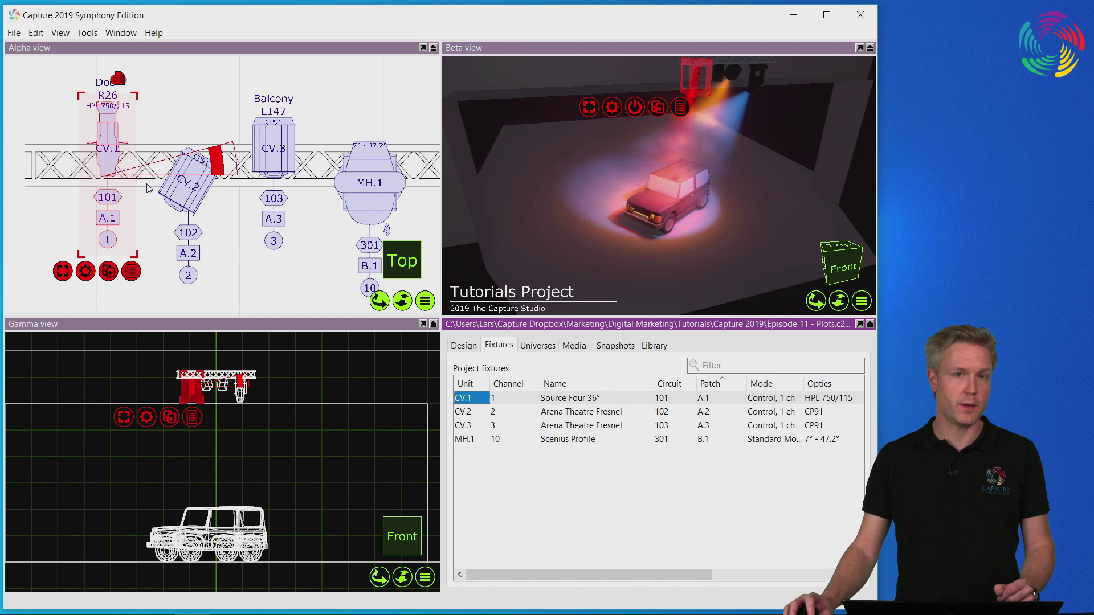
{"action": "left_click", "coordinate": [121, 79]}
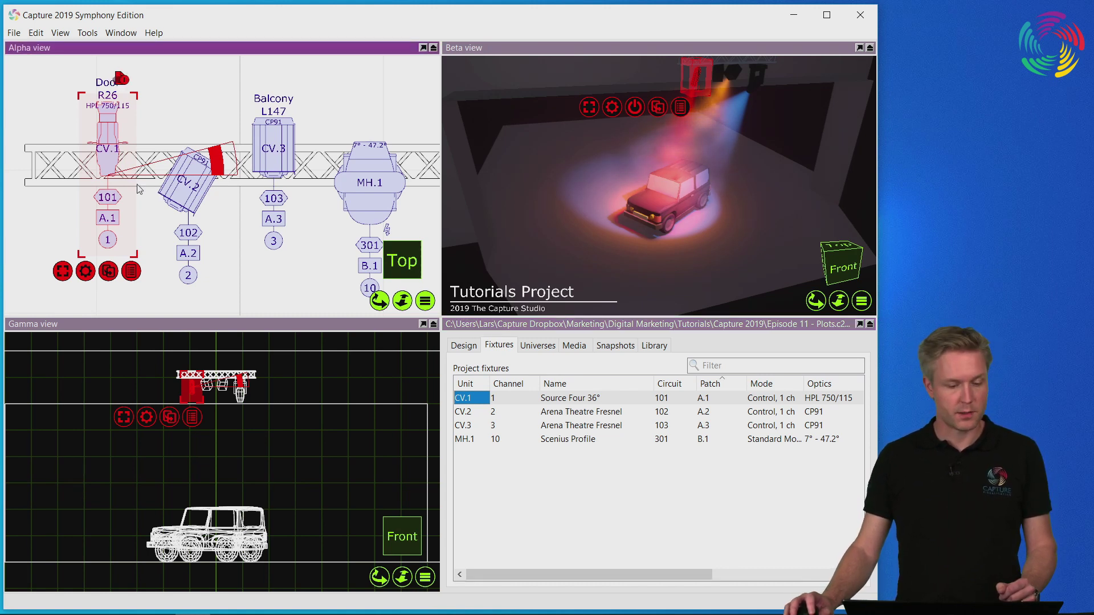
{"action": "left_click_drag", "start_coordinate": [109, 140], "coordinate": [89, 153]}
{"action": "left_click_drag", "start_coordinate": [197, 190], "coordinate": [188, 223]}
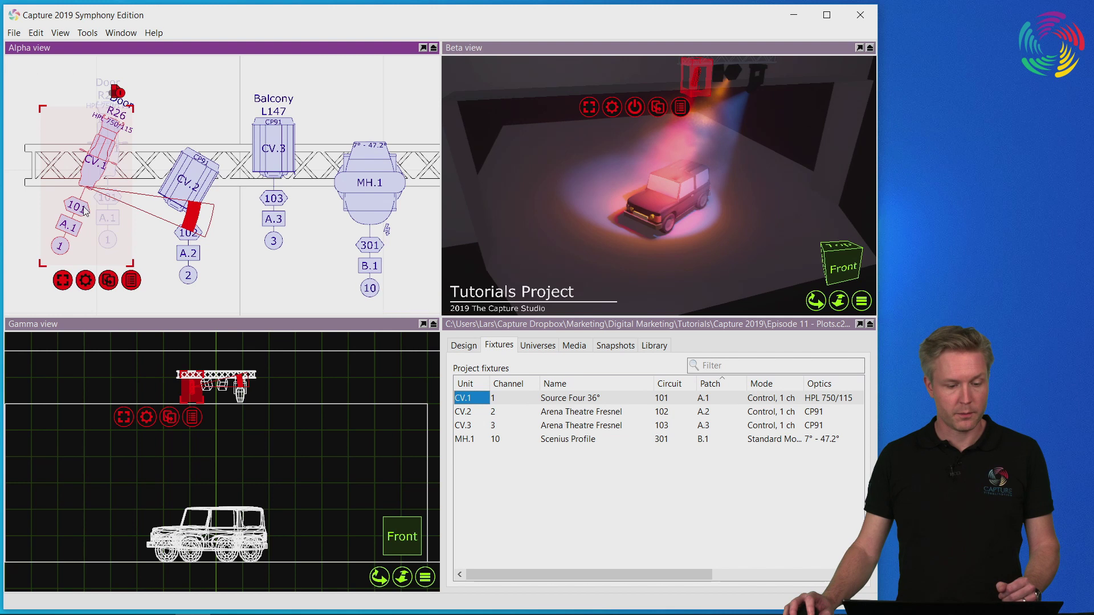
{"action": "mouse_move", "coordinate": [91, 217]}
{"action": "left_mouse_down"}
{"action": "mouse_move", "coordinate": [95, 226]}
{"action": "mouse_move", "coordinate": [133, 212]}
{"action": "mouse_move", "coordinate": [131, 201]}
{"action": "mouse_move", "coordinate": [74, 213]}
{"action": "mouse_move", "coordinate": [87, 215]}
{"action": "left_mouse_up"}
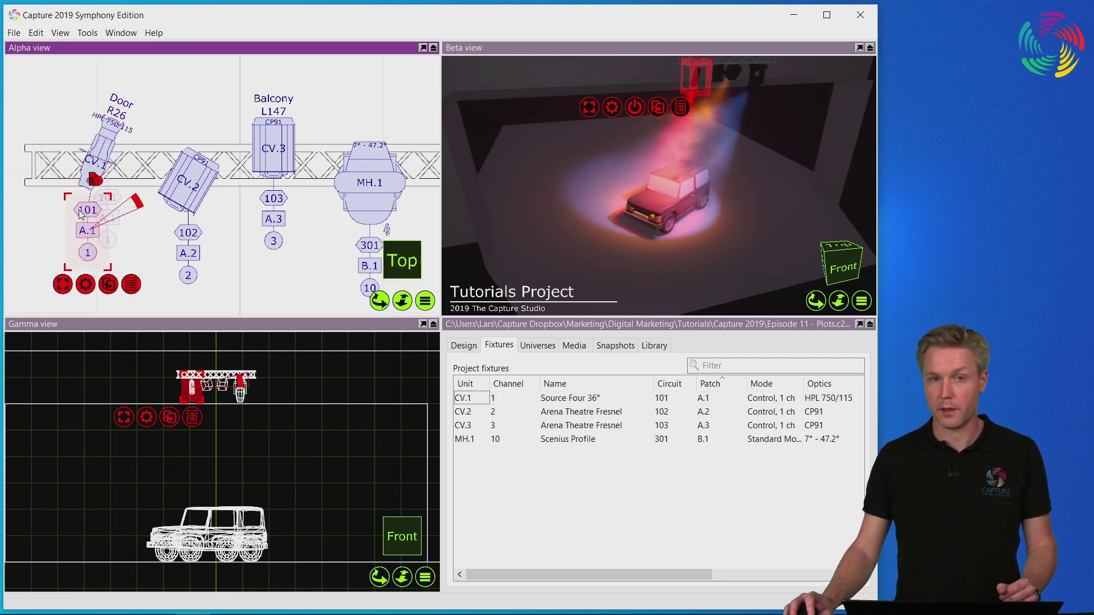
{"action": "left_click", "coordinate": [164, 259]}
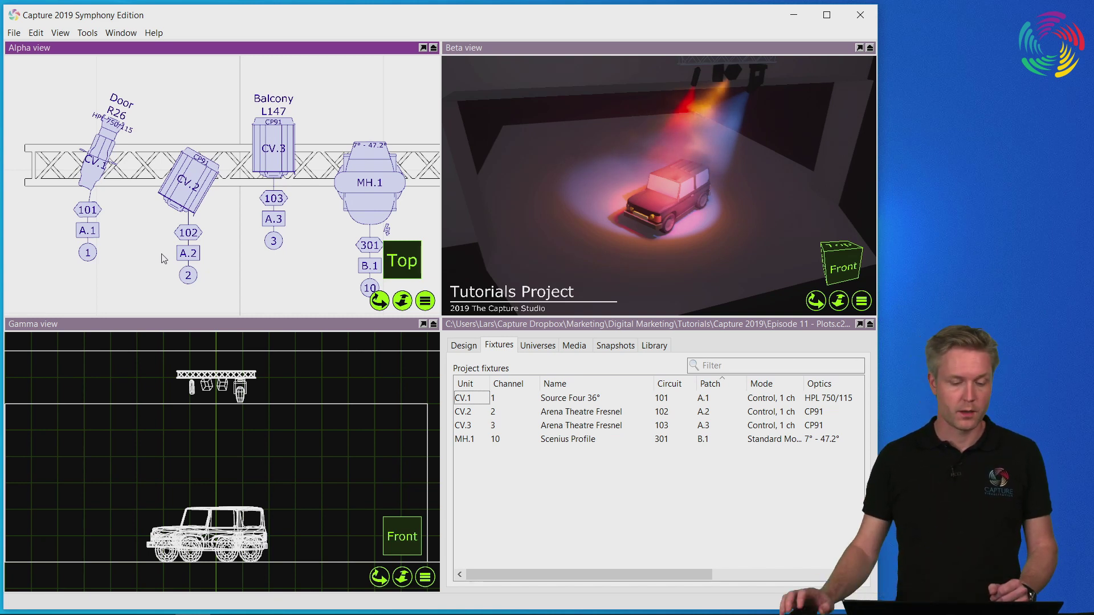
Inspect CV.1's Plot properties under Selected items, then show the empty Plot Styles list.
{"action": "left_click", "coordinate": [460, 347]}
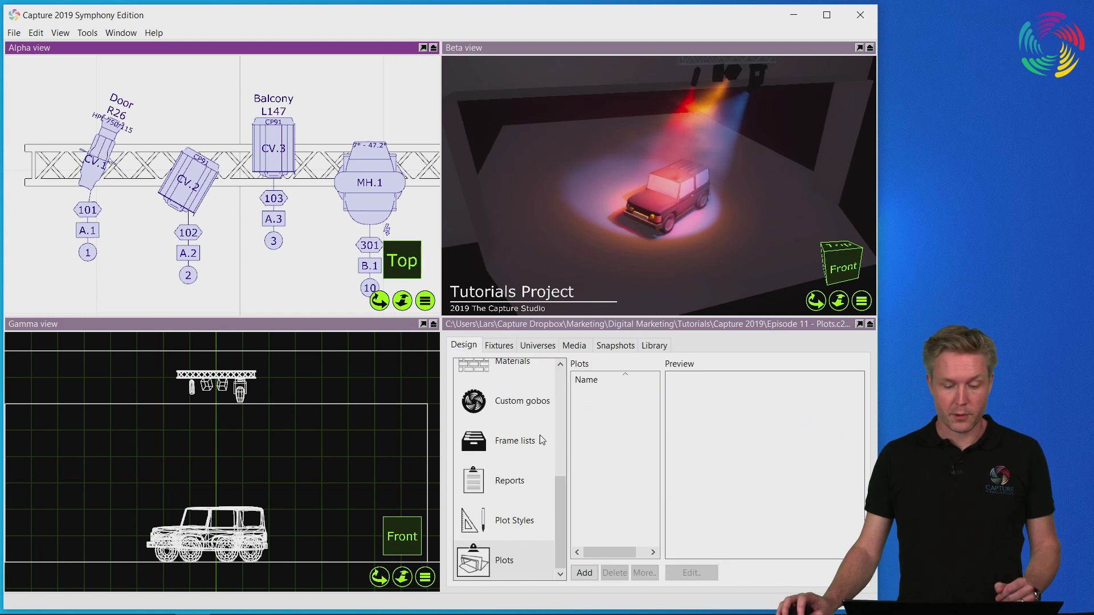
{"action": "scroll", "coordinate": [558, 503], "scroll_direction": "up", "scroll_amount": 5}
{"action": "left_click", "coordinate": [525, 418]}
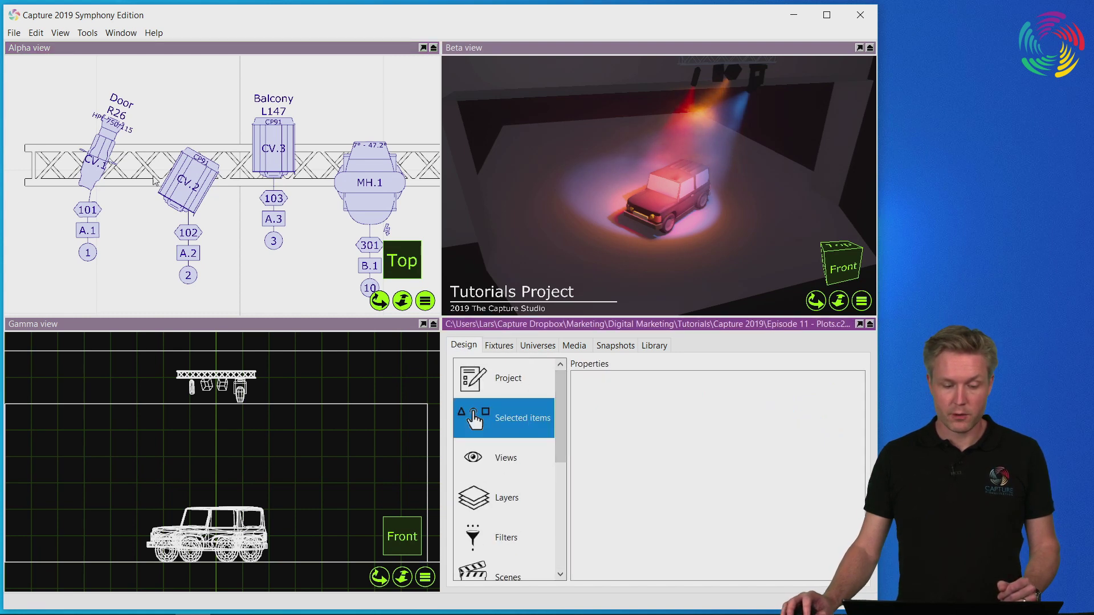
{"action": "left_click", "coordinate": [114, 150]}
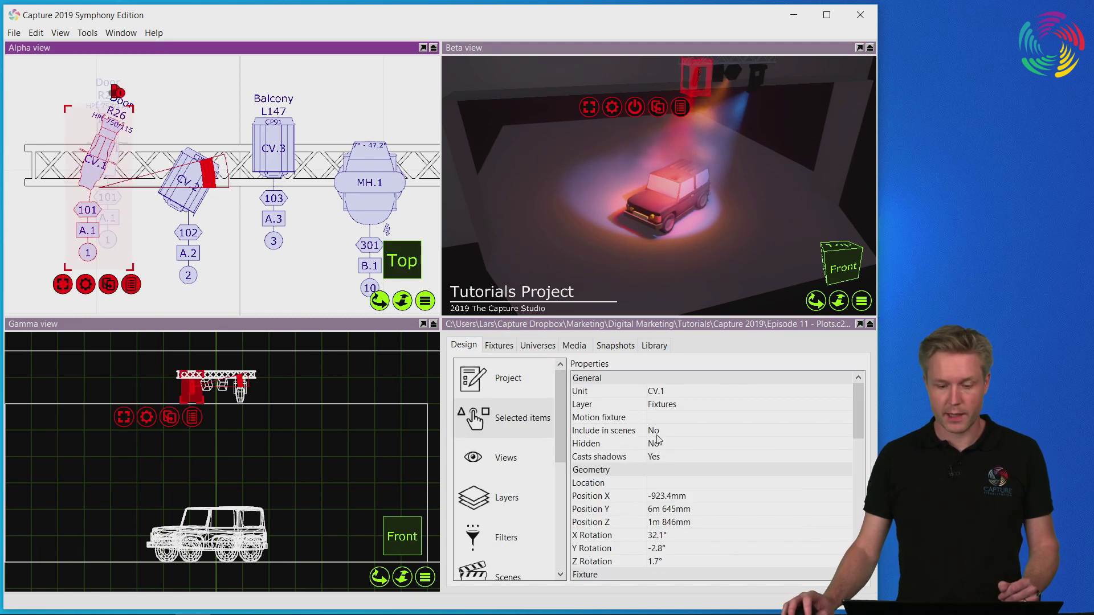
{"action": "scroll", "coordinate": [849, 429], "scroll_direction": "down", "scroll_amount": 10}
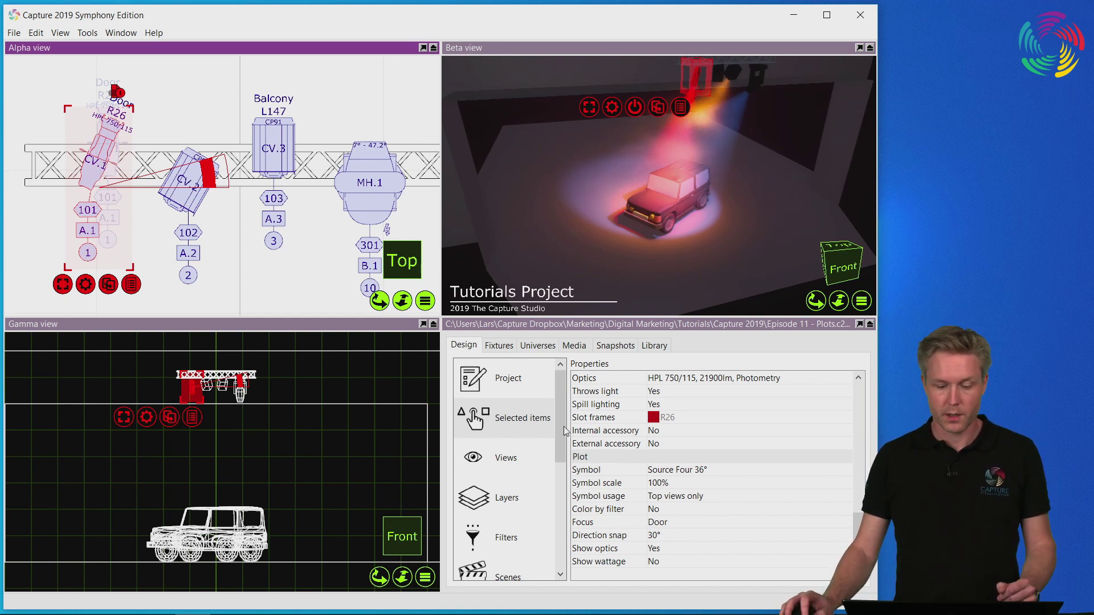
{"action": "left_click_drag", "start_coordinate": [564, 431], "coordinate": [555, 557]}
{"action": "left_click", "coordinate": [510, 522]}
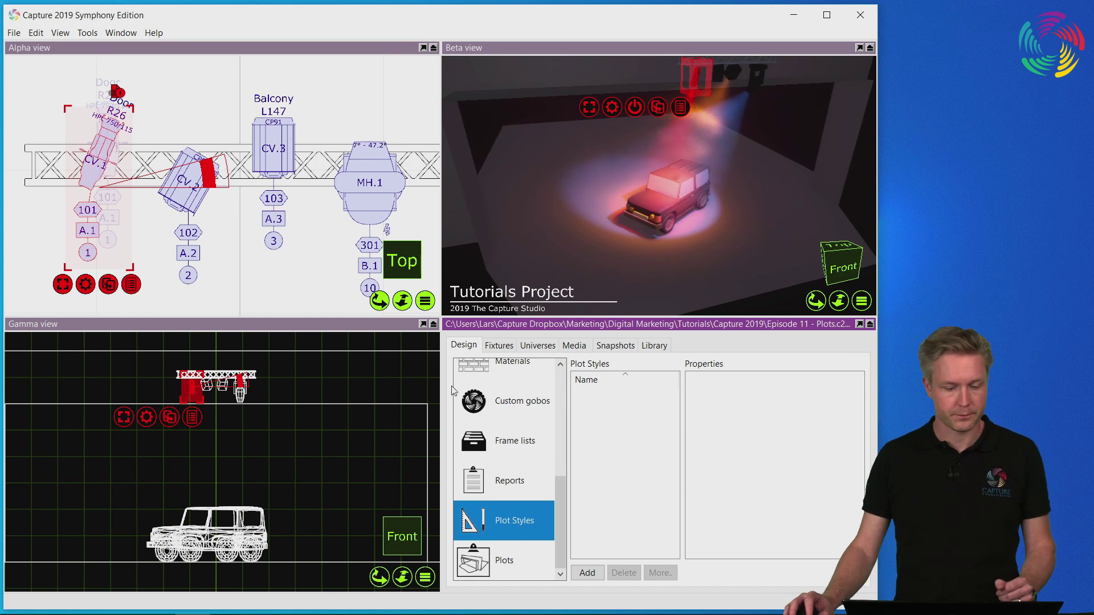
Deselect CV.1 and add a plot named 'New plot' to the Plots list.
{"action": "left_click", "coordinate": [296, 256]}
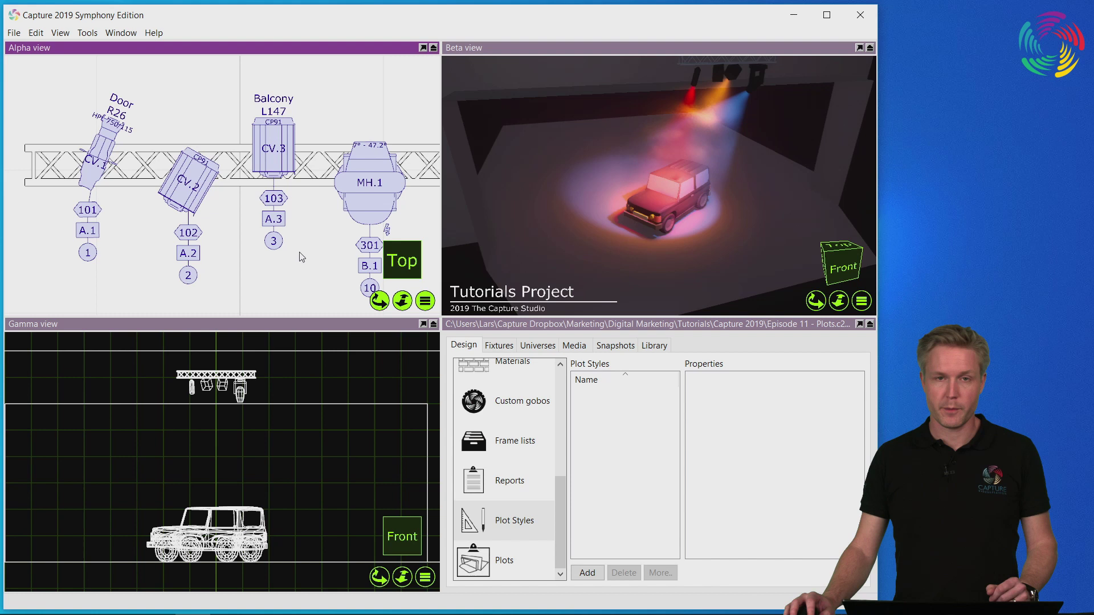
{"action": "left_click", "coordinate": [526, 565]}
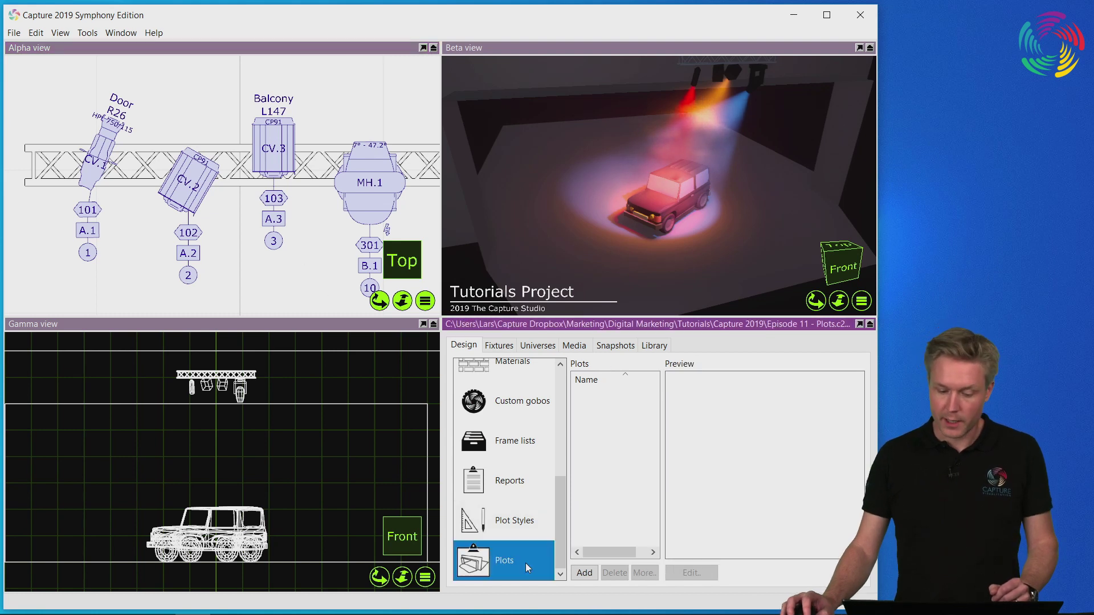
{"action": "left_click", "coordinate": [585, 572]}
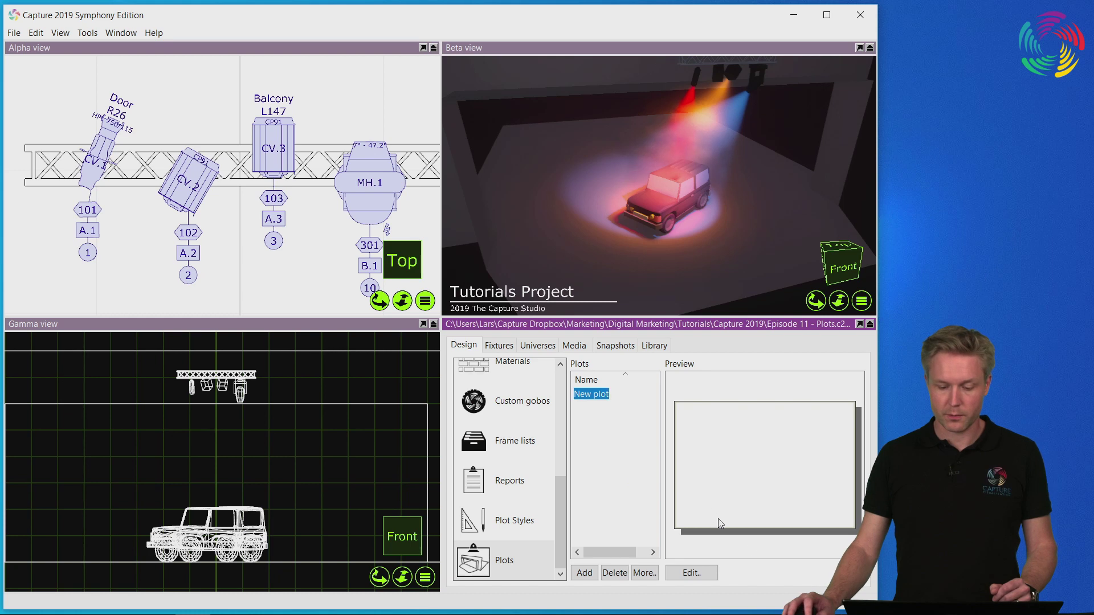
Open New plot in the plot editor and bring up its Print Setup dialog.
{"action": "left_click", "coordinate": [700, 574]}
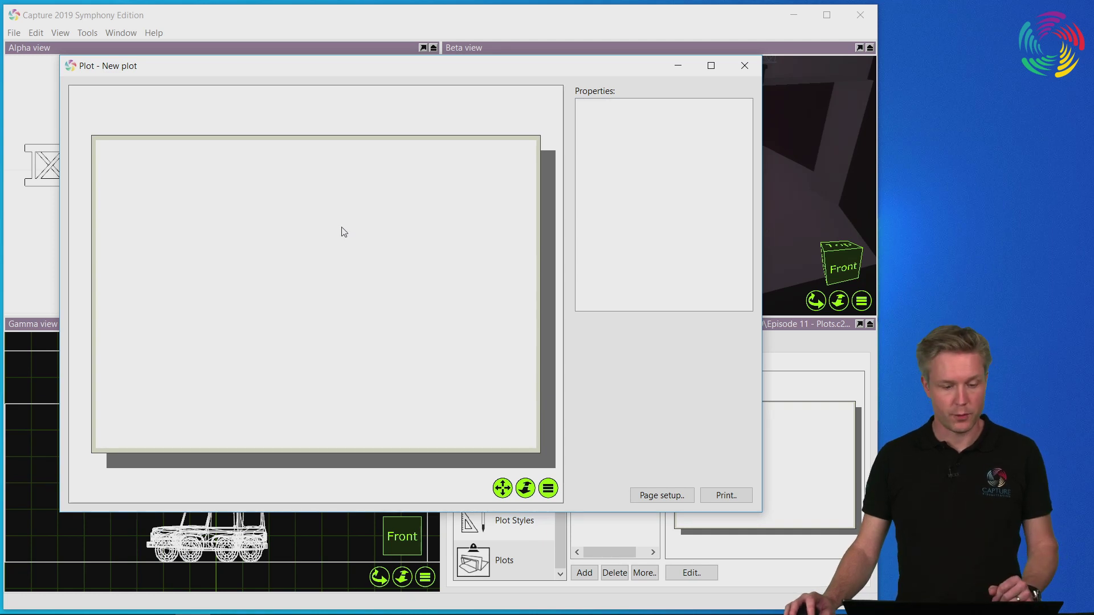
{"action": "left_click", "coordinate": [676, 500]}
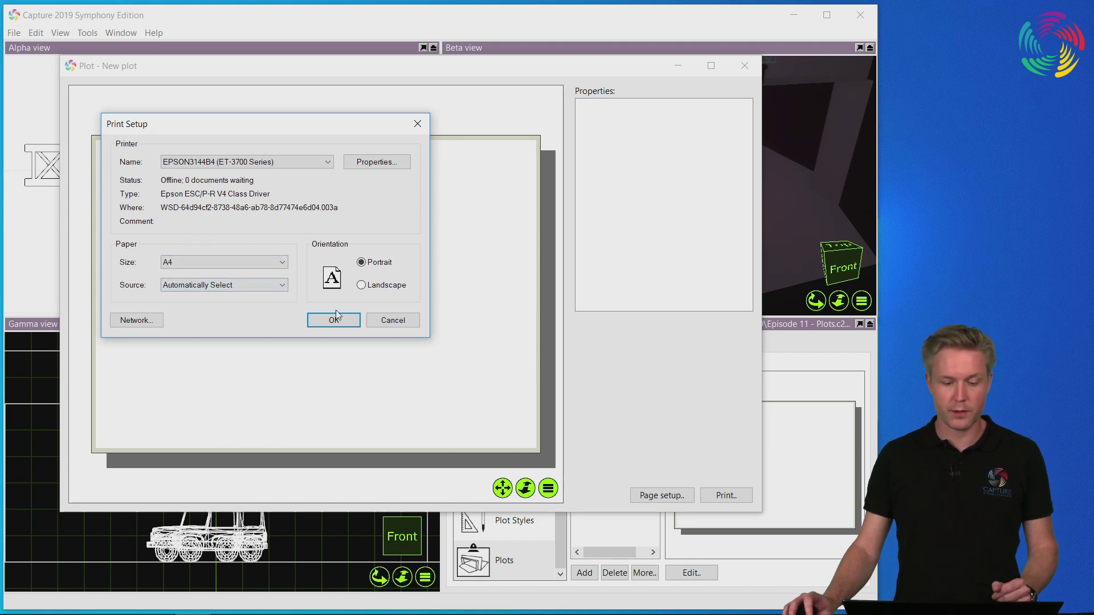
In Print Setup choose Landscape, the CutePDF Writer printer and A3 paper, then confirm.
{"action": "left_click", "coordinate": [379, 288]}
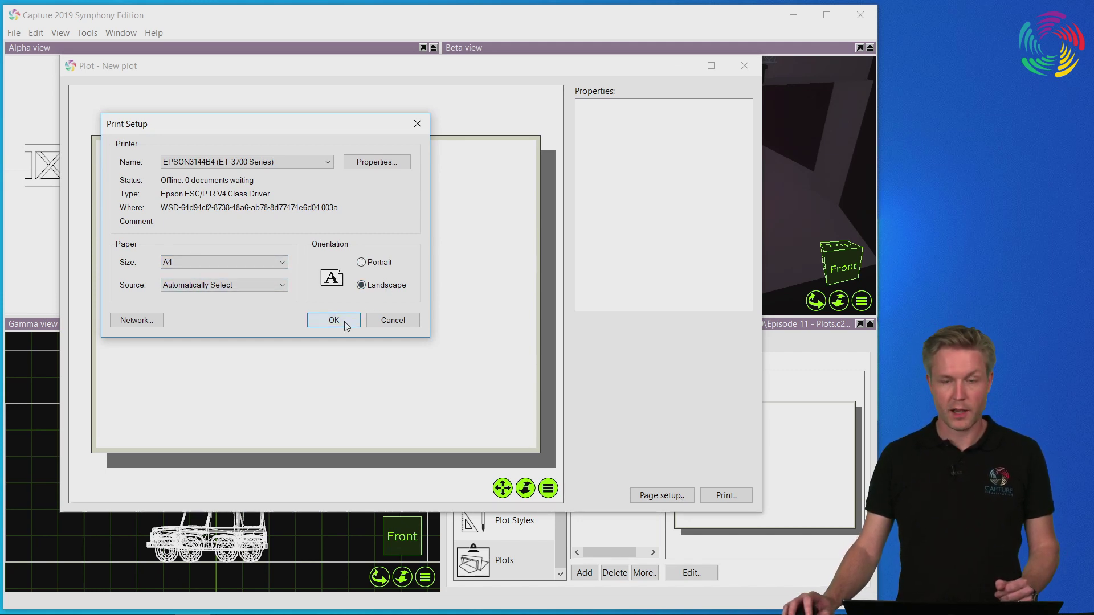
{"action": "left_click", "coordinate": [279, 264]}
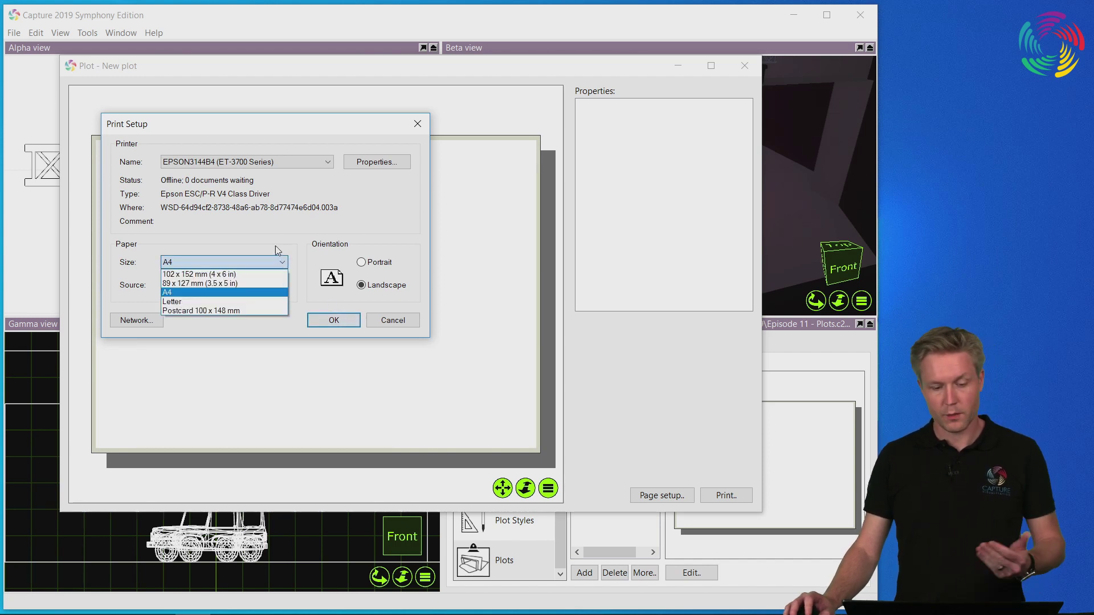
{"action": "left_click", "coordinate": [268, 259]}
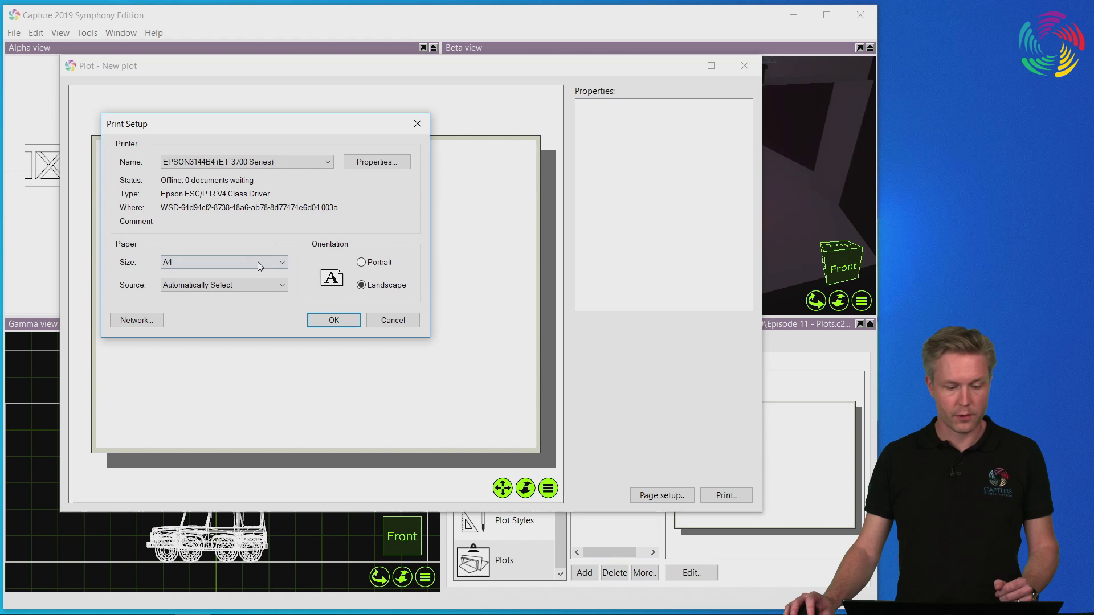
{"action": "left_click", "coordinate": [313, 162]}
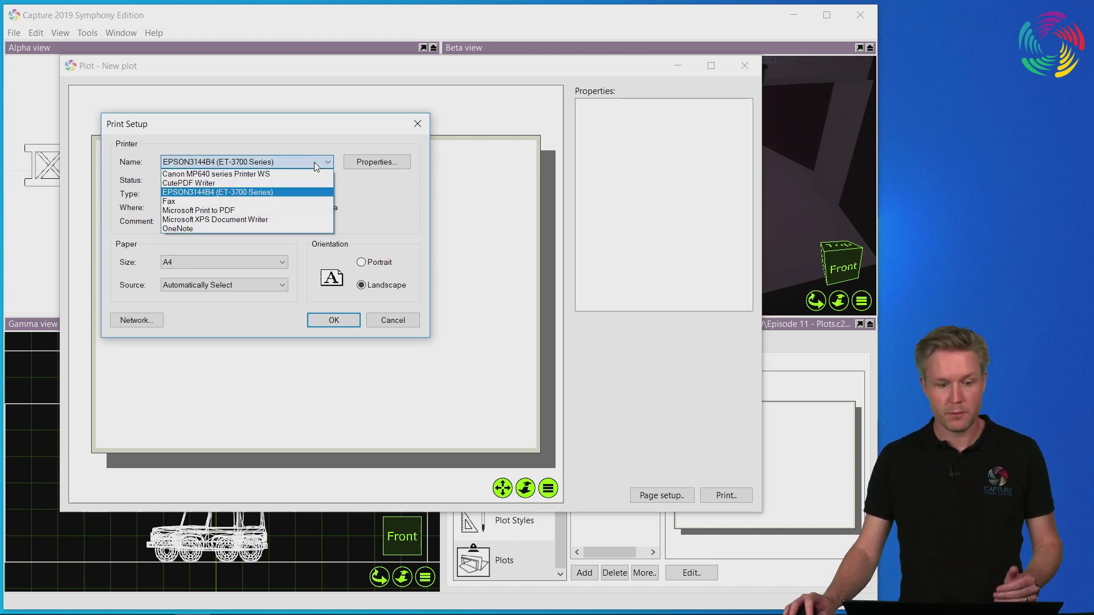
{"action": "left_click", "coordinate": [288, 183]}
{"action": "left_click", "coordinate": [278, 264]}
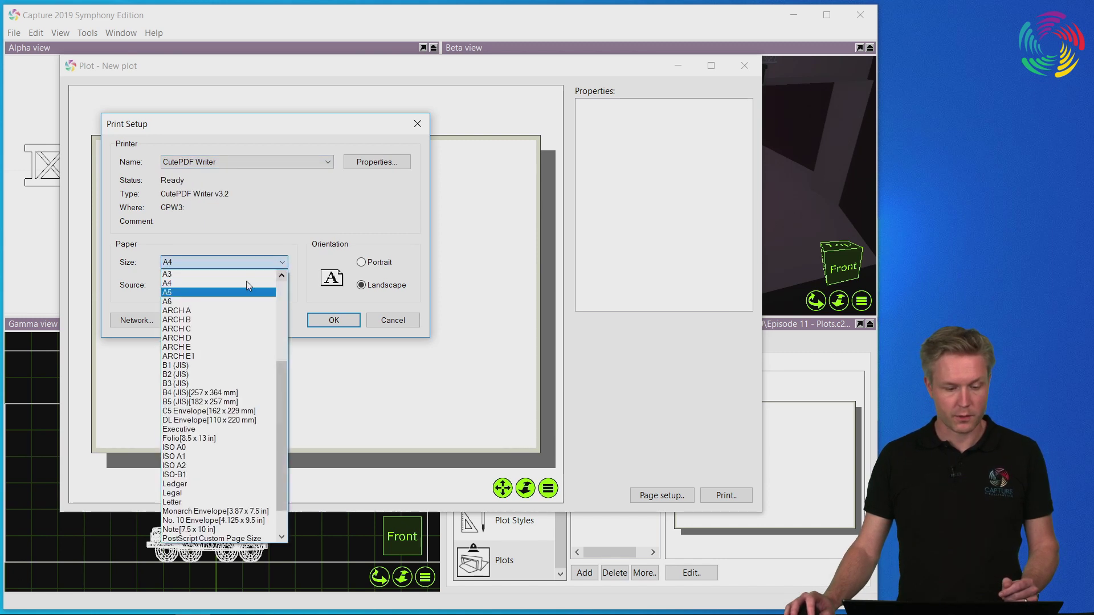
{"action": "left_click", "coordinate": [217, 274]}
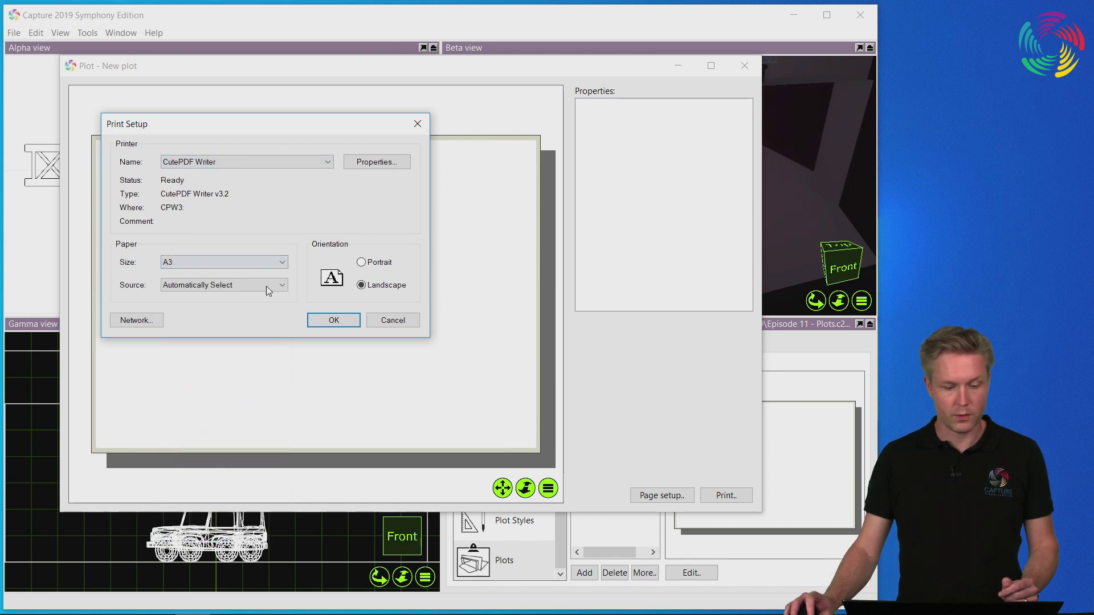
{"action": "left_click", "coordinate": [338, 320]}
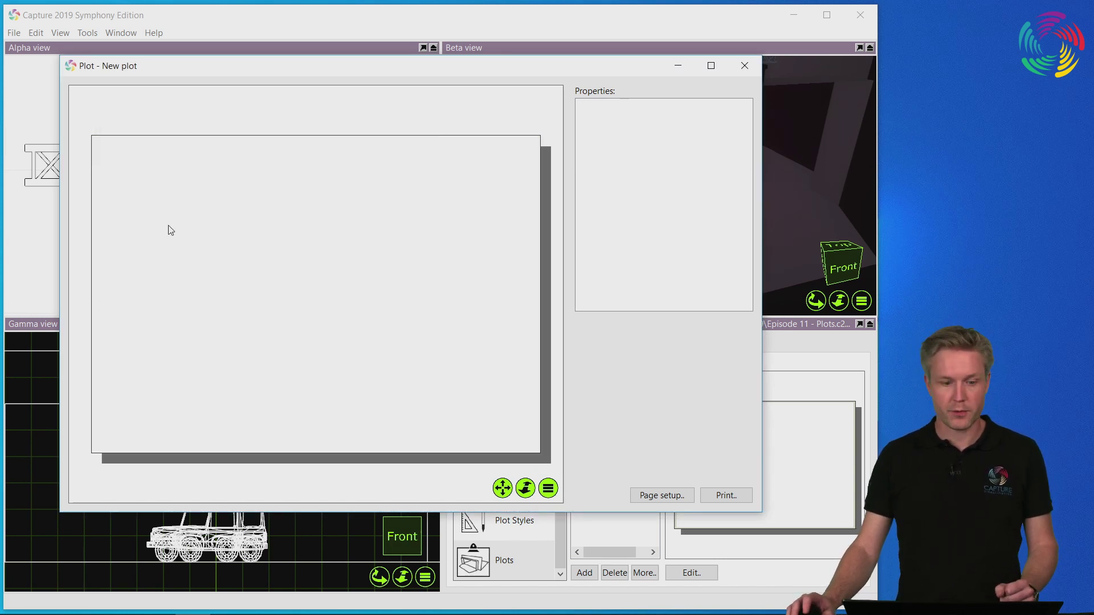
Insert a drawing view and place it on the plot page.
{"action": "right_click", "coordinate": [142, 183]}
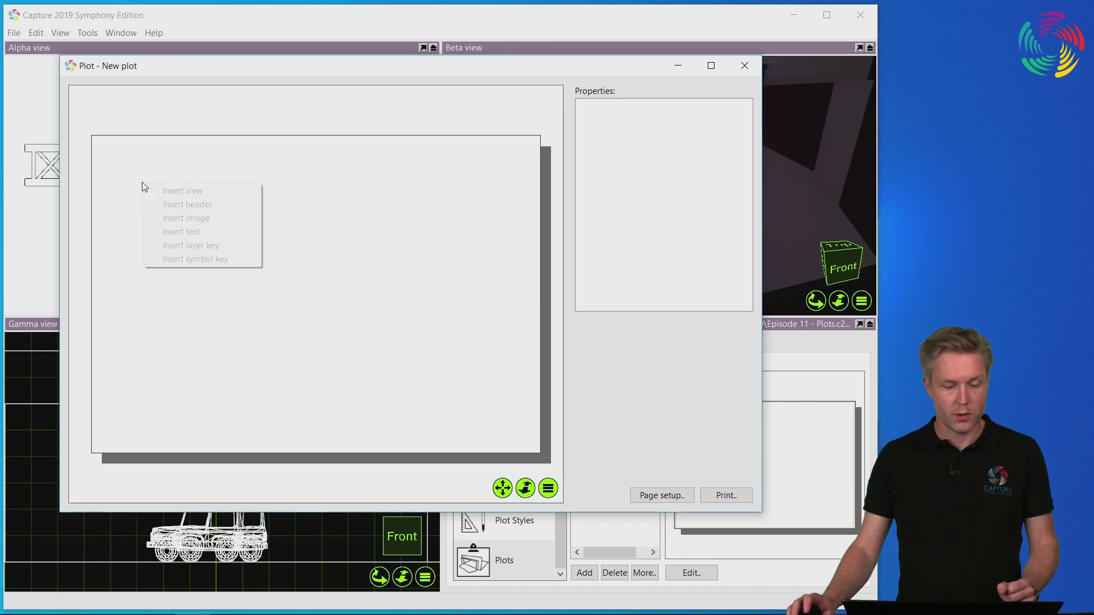
{"action": "left_click", "coordinate": [200, 192]}
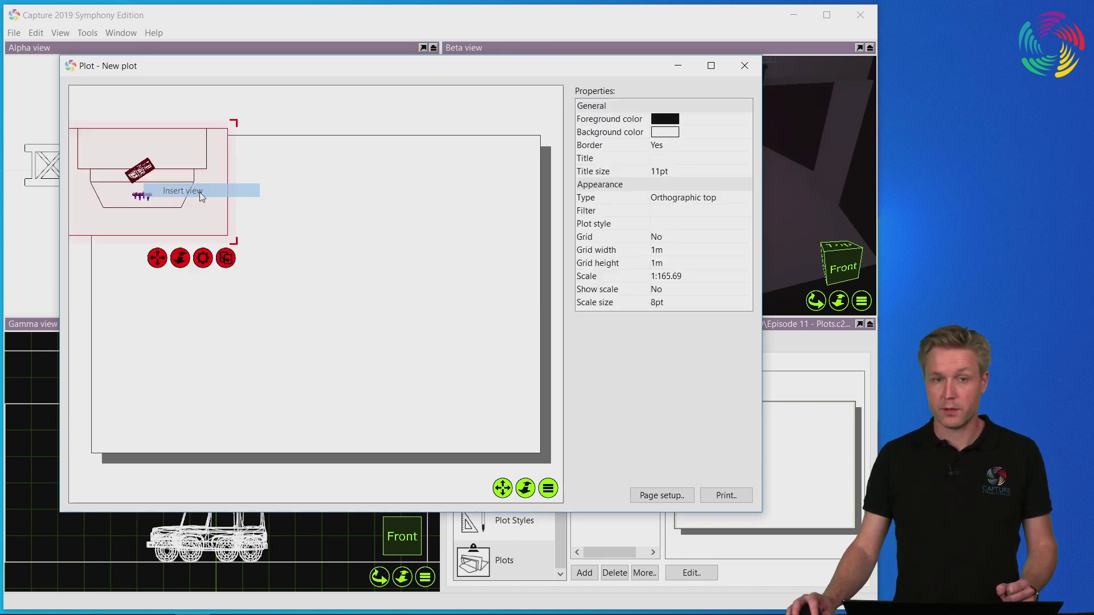
{"action": "left_click", "coordinate": [261, 242]}
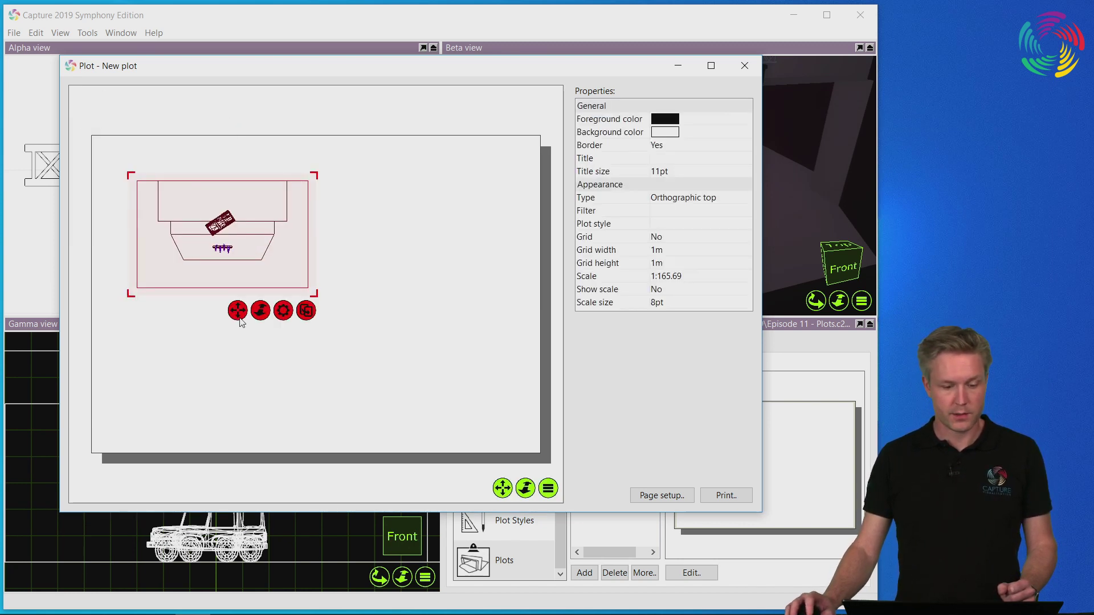
Add a title-block header and widen it across the page.
{"action": "right_click", "coordinate": [196, 402]}
{"action": "left_click", "coordinate": [255, 423]}
{"action": "left_click", "coordinate": [255, 429]}
{"action": "left_click_drag", "start_coordinate": [283, 382], "coordinate": [497, 354]}
Insert a symbol key listing the three fixture types toward the upper right.
{"action": "right_click", "coordinate": [425, 244]}
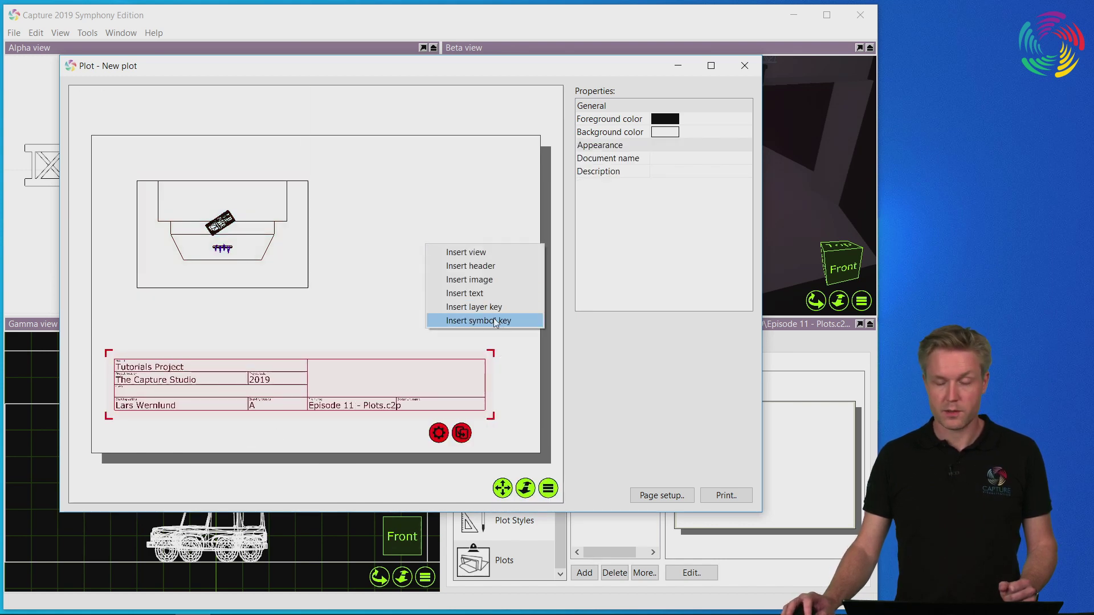
{"action": "left_click", "coordinate": [478, 321]}
{"action": "left_click_drag", "start_coordinate": [436, 263], "coordinate": [488, 288]}
{"action": "scroll", "coordinate": [411, 216], "scroll_direction": "up", "scroll_amount": 3}
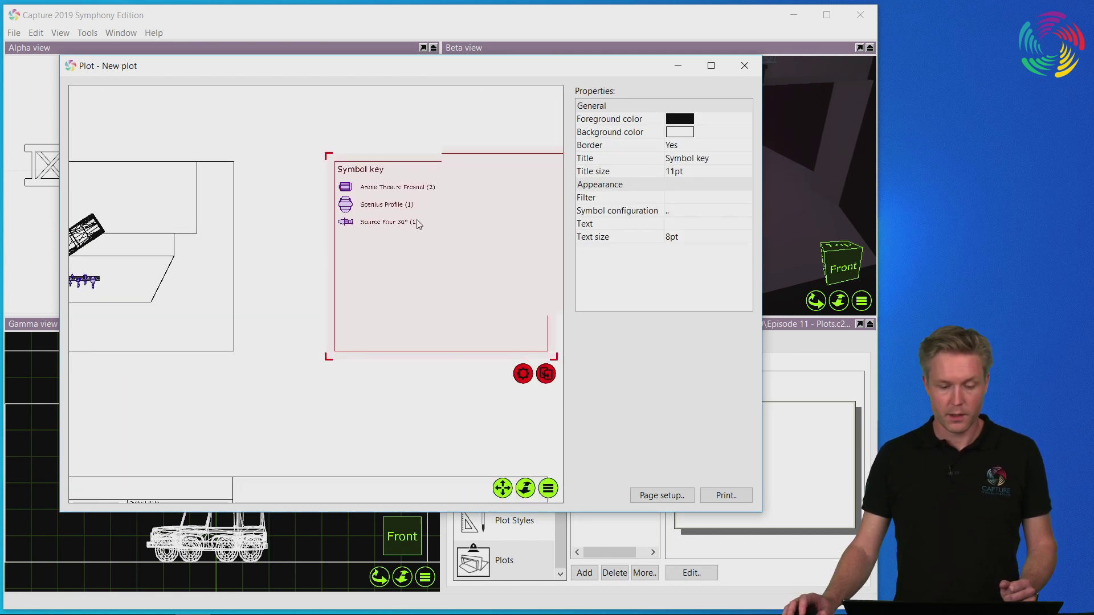
{"action": "scroll", "coordinate": [419, 224], "scroll_direction": "up", "scroll_amount": 3}
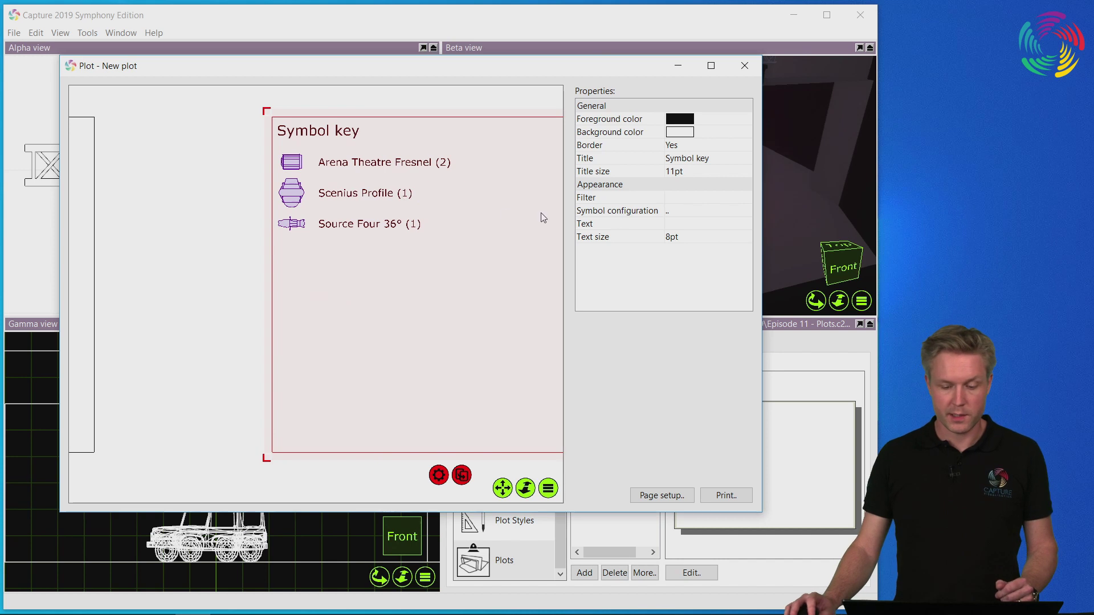
{"action": "left_click", "coordinate": [682, 215]}
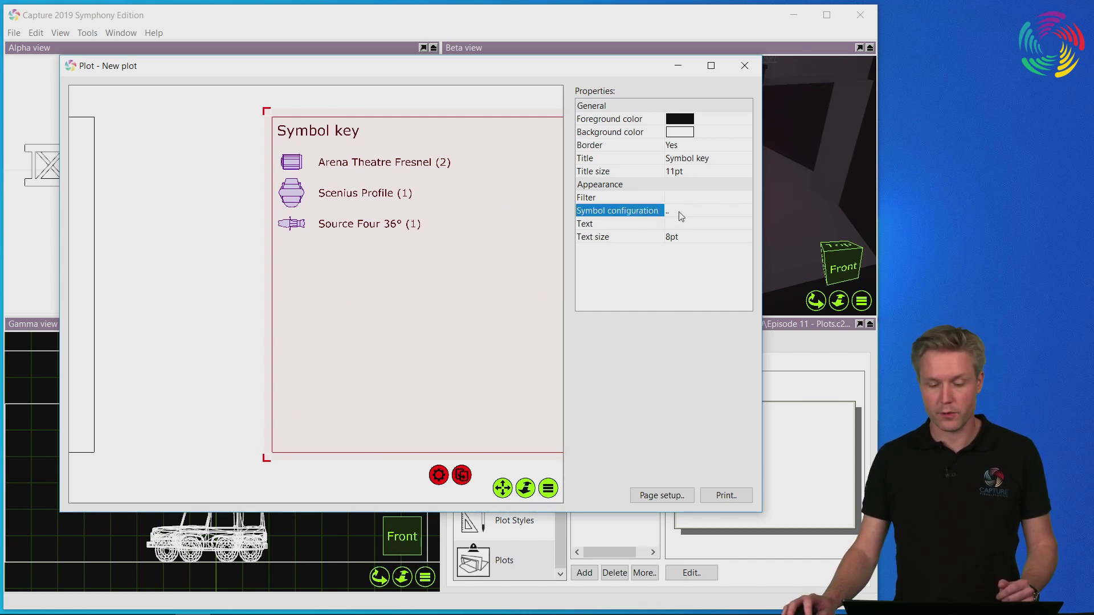
{"action": "left_click", "coordinate": [681, 215]}
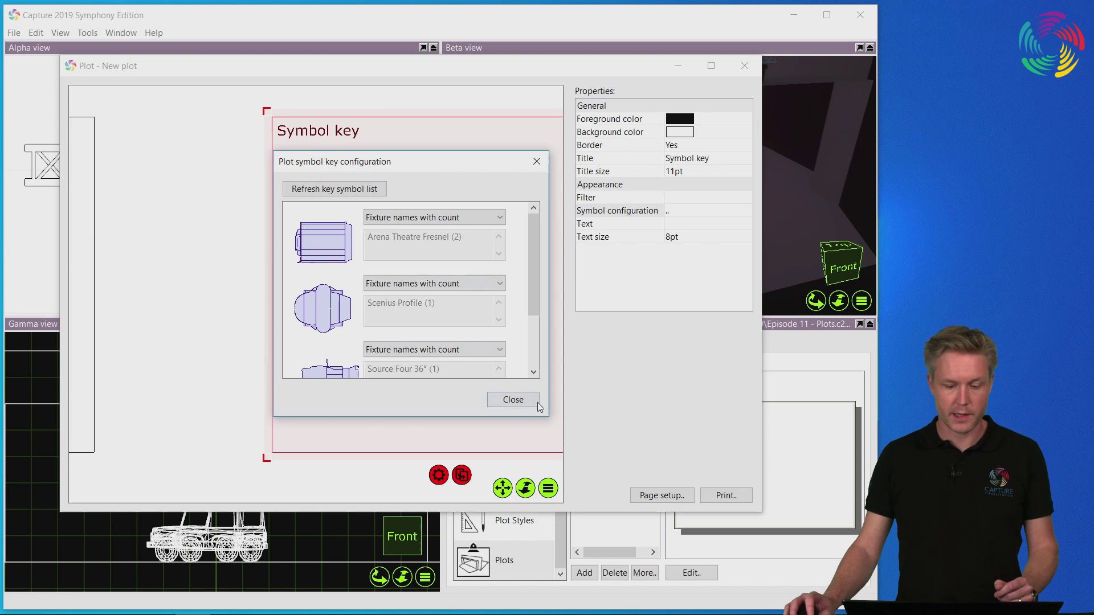
{"action": "left_click", "coordinate": [515, 400]}
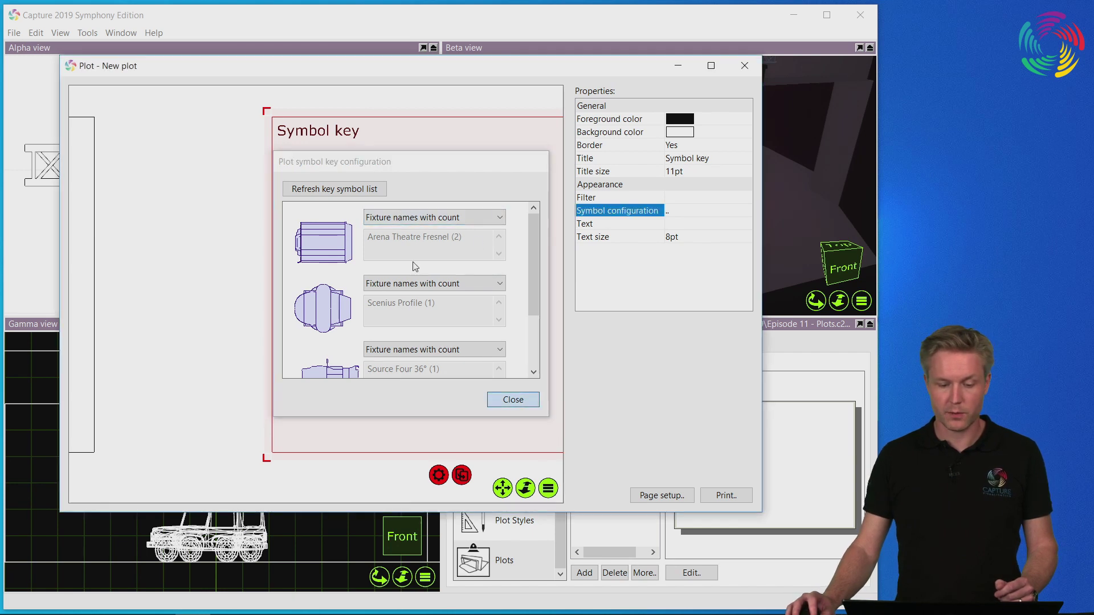
Enlarge the drawing view on the page and move it up and left.
{"action": "scroll", "coordinate": [440, 240], "scroll_direction": "down", "scroll_amount": 3}
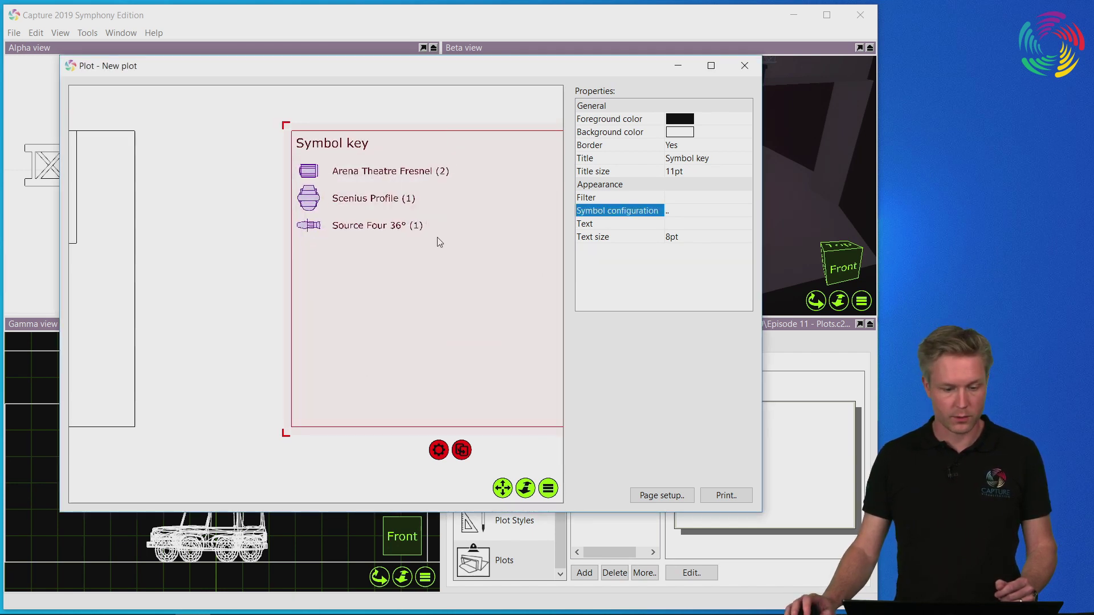
{"action": "left_click", "coordinate": [318, 294]}
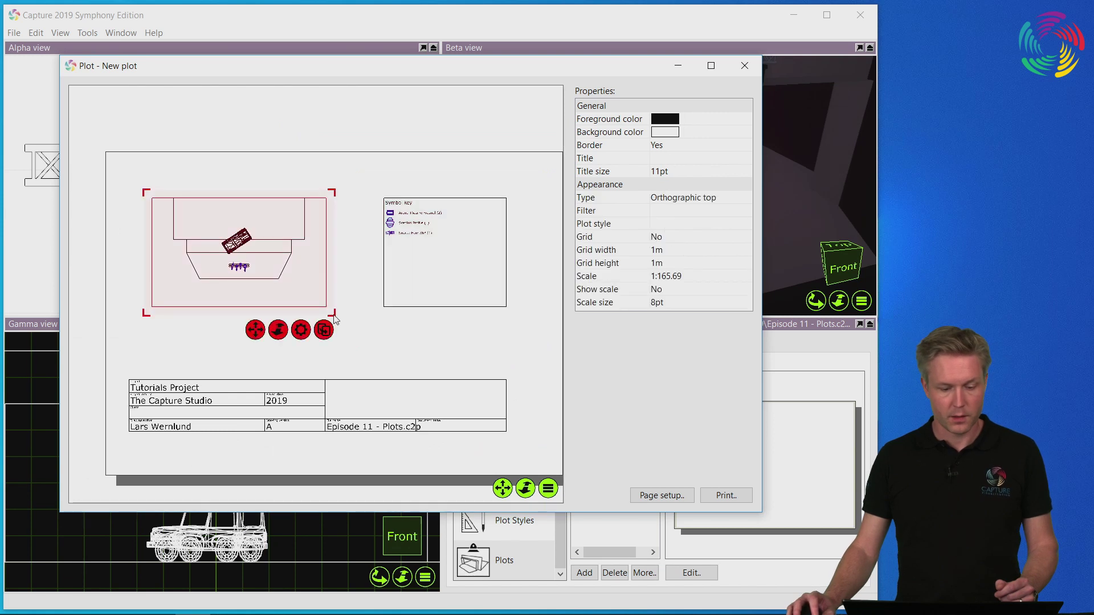
{"action": "mouse_move", "coordinate": [335, 318]}
{"action": "left_mouse_down", "text": "shift"}
{"action": "mouse_move", "coordinate": [342, 337]}
{"action": "mouse_move", "coordinate": [476, 385]}
{"action": "left_mouse_up", "text": "shift"}
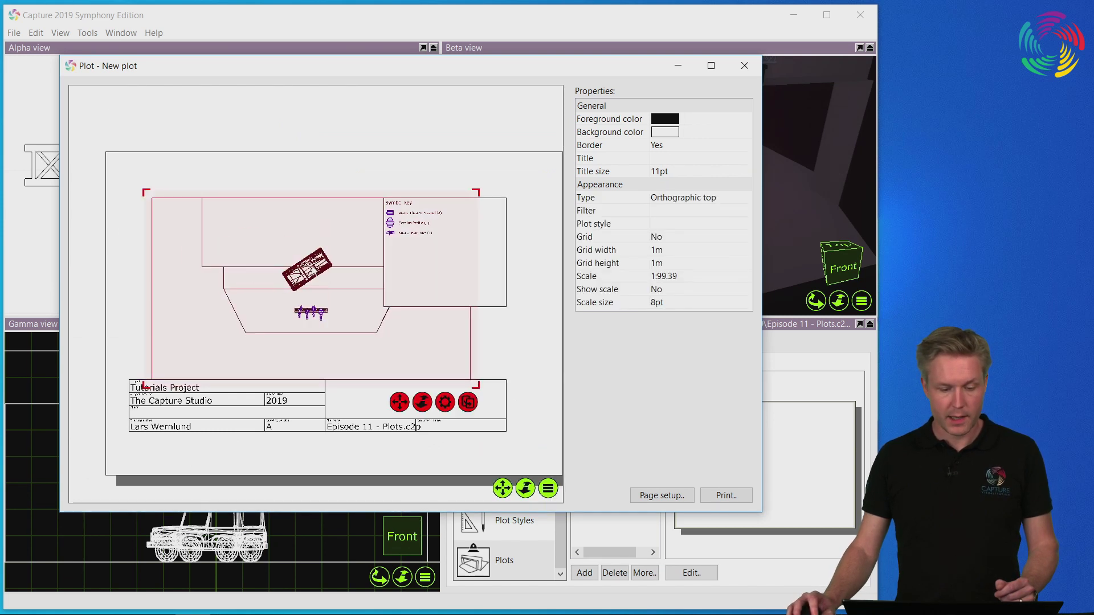
{"action": "left_click_drag", "start_coordinate": [390, 354], "coordinate": [368, 324]}
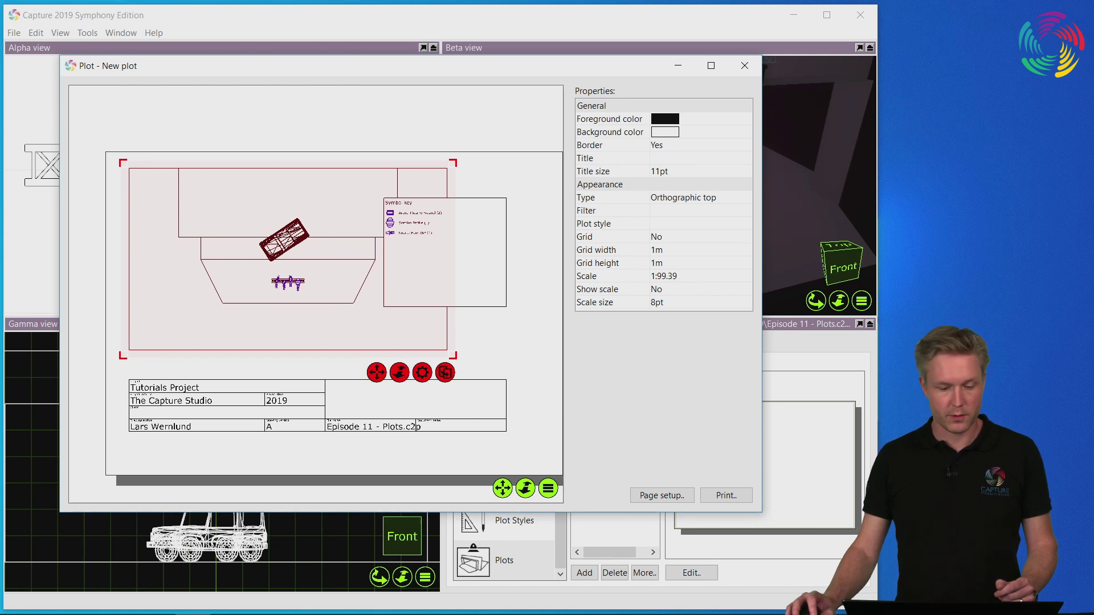
Pan and zoom the view onto the truss at about 1:20.93 scale.
{"action": "left_click_drag", "start_coordinate": [376, 373], "coordinate": [381, 380]}
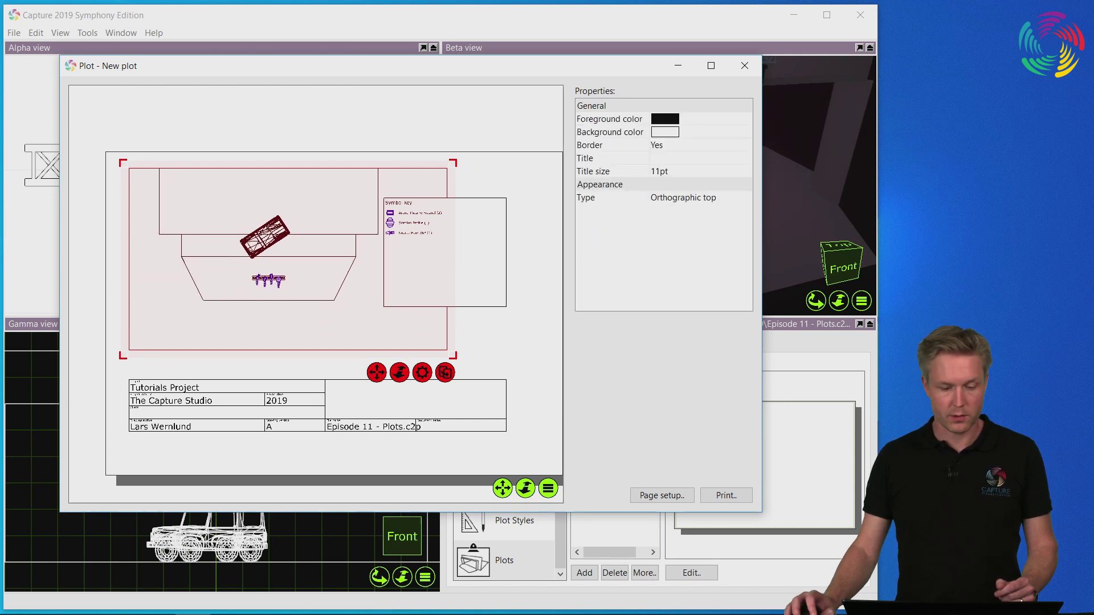
{"action": "scroll", "coordinate": [323, 328], "scroll_direction": "up", "scroll_amount": 3}
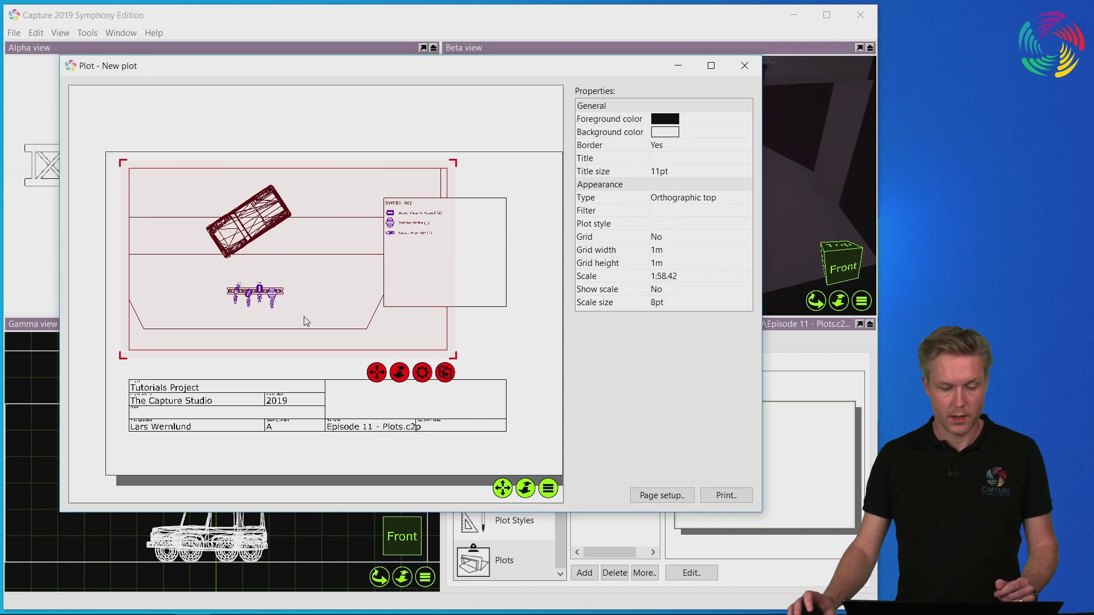
{"action": "left_click_drag", "start_coordinate": [400, 373], "coordinate": [392, 381]}
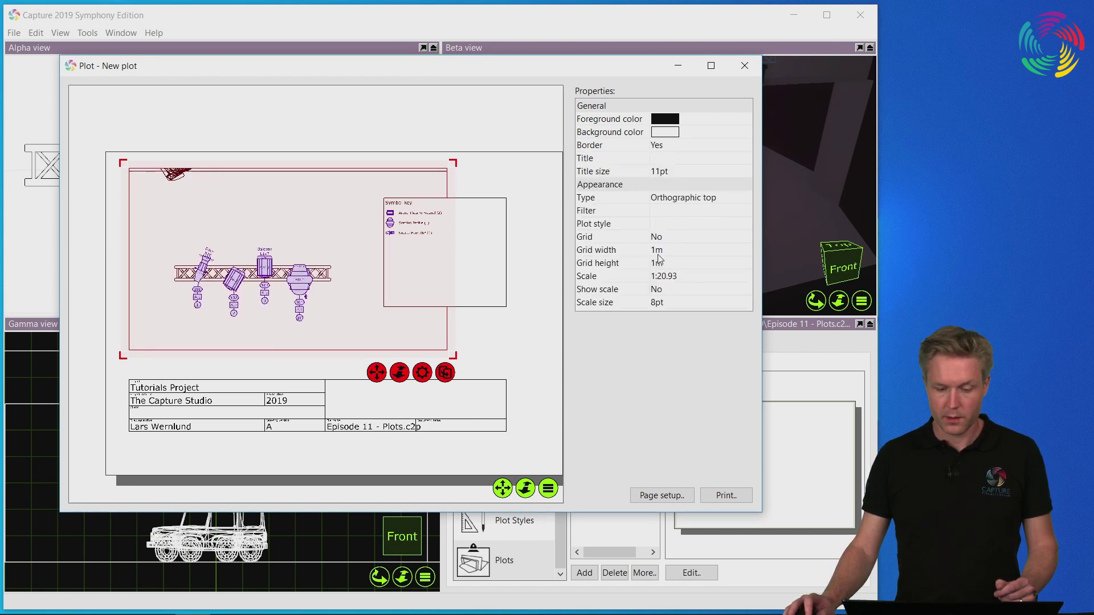
Set the drawing view's Show scale property to Yes.
{"action": "left_click", "coordinate": [666, 290]}
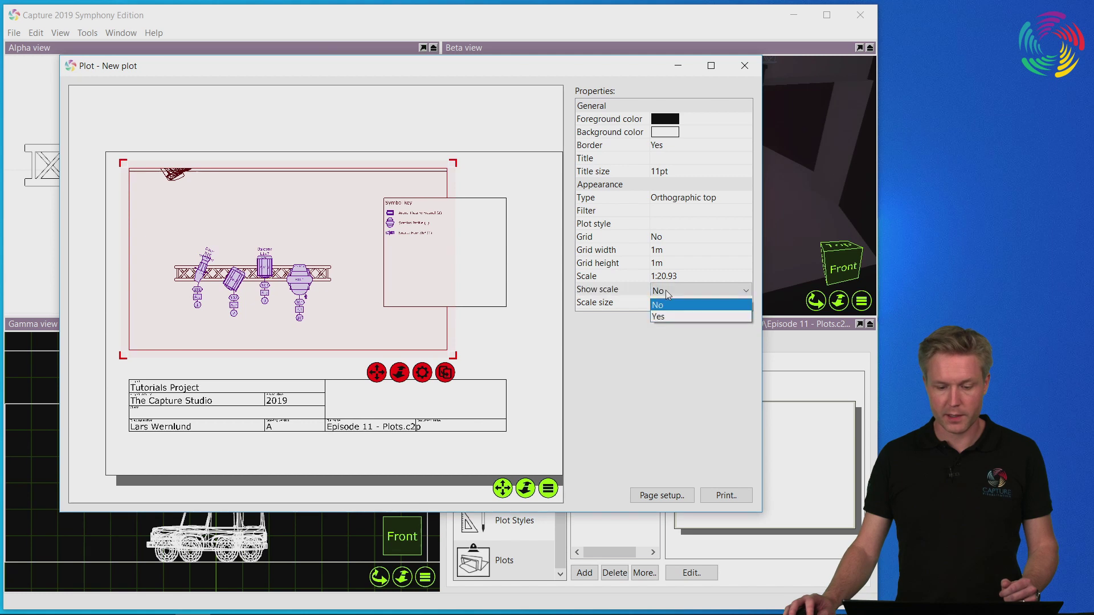
{"action": "left_click", "coordinate": [676, 315]}
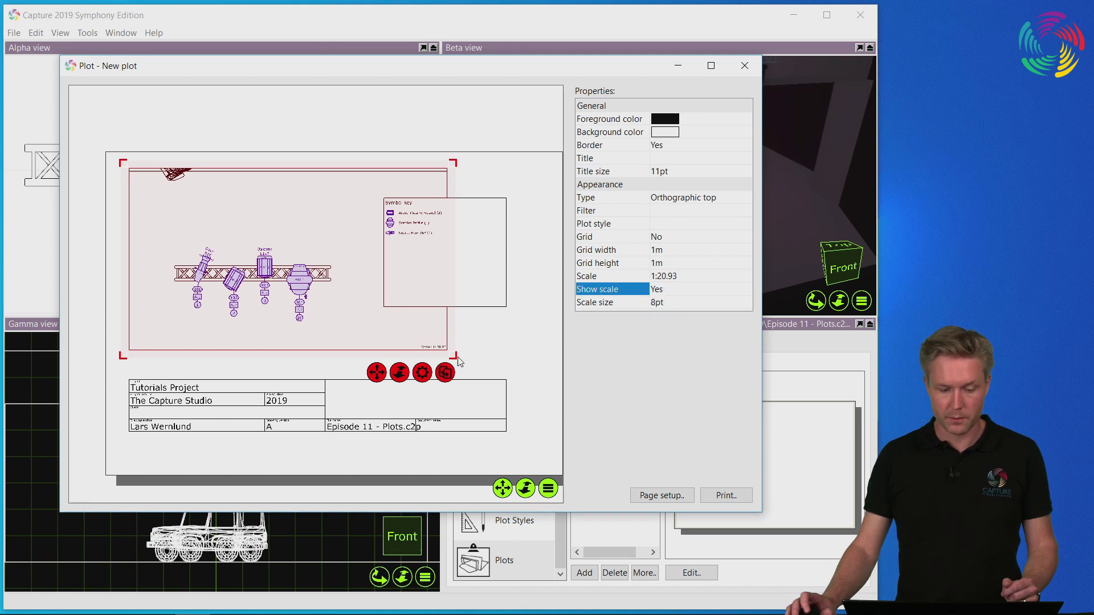
{"action": "scroll", "coordinate": [420, 363], "scroll_direction": "up", "scroll_amount": 3}
{"action": "scroll", "coordinate": [421, 363], "scroll_direction": "up", "scroll_amount": 2}
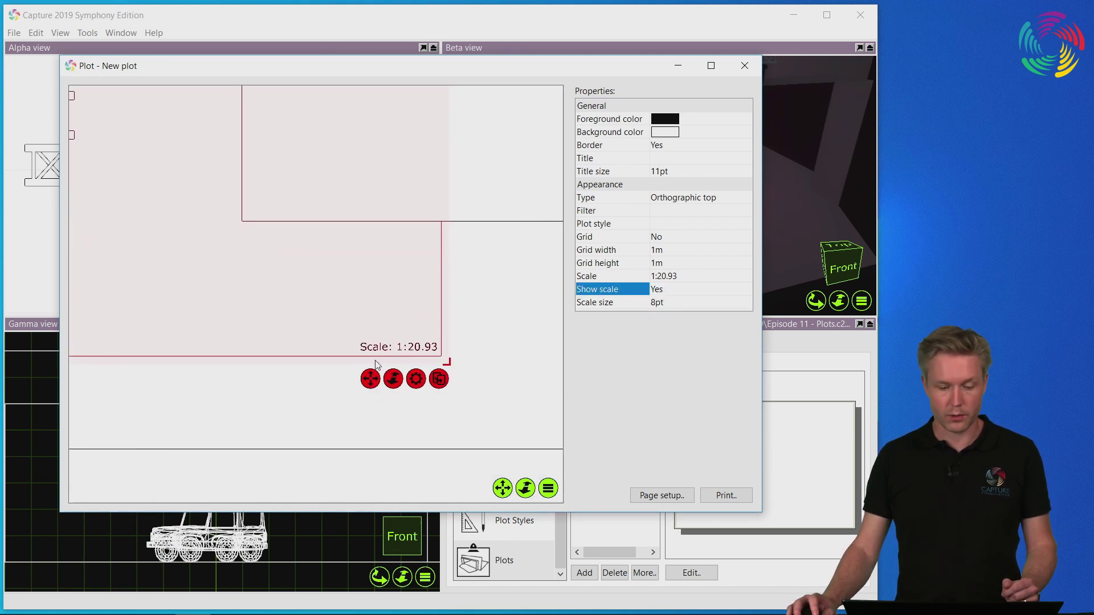
Change the drawing view's scale to exactly 1:20.
{"action": "left_click", "coordinate": [703, 277]}
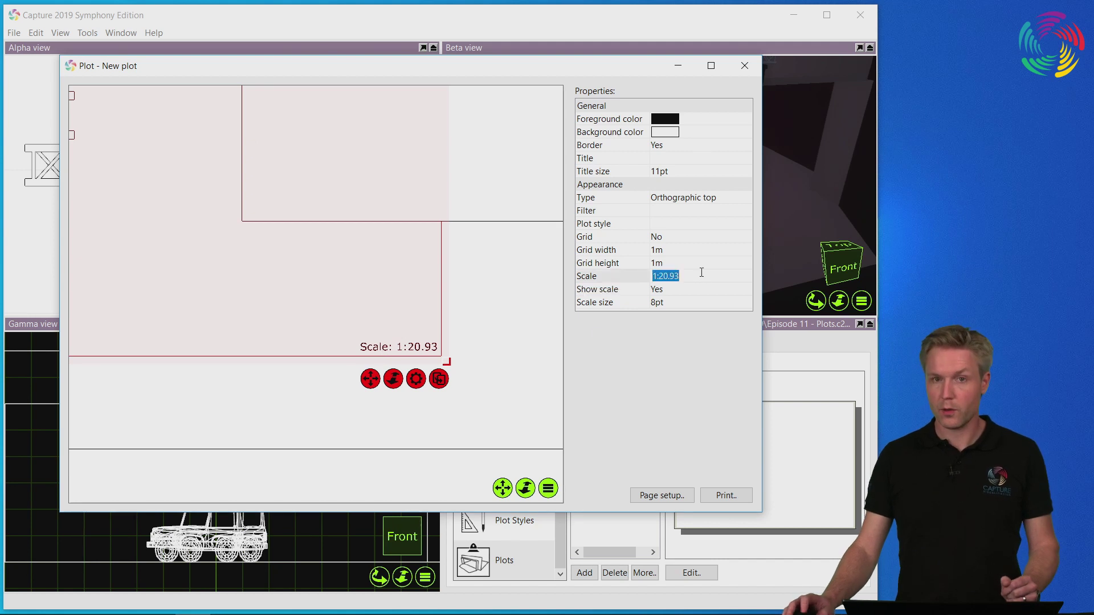
{"action": "type", "text": "1:20"}
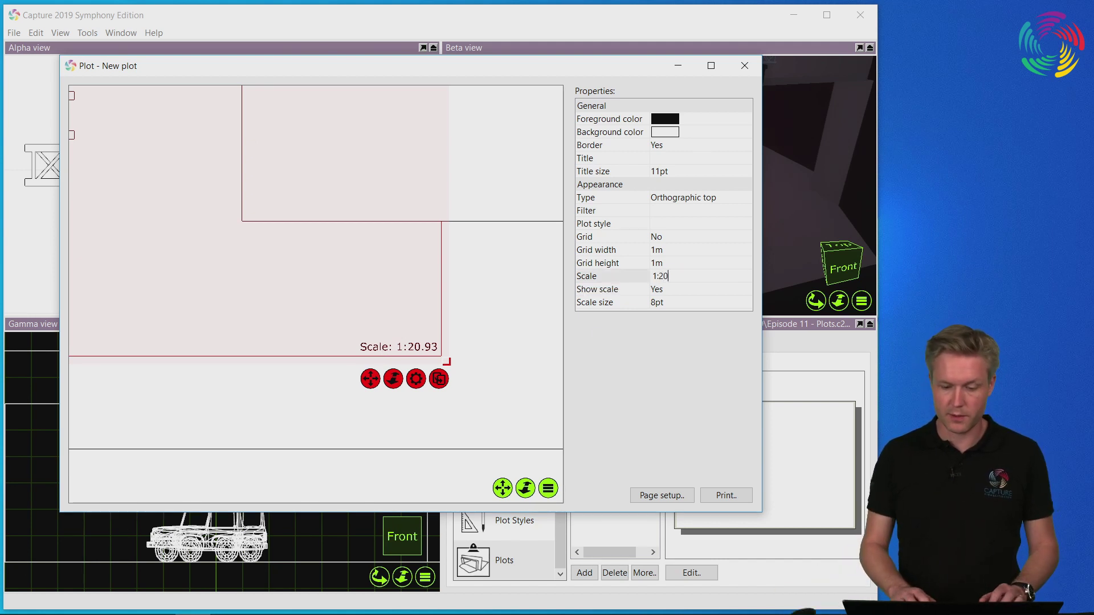
{"action": "key", "text": "Return"}
{"action": "scroll", "coordinate": [315, 290], "scroll_direction": "down", "scroll_amount": 3}
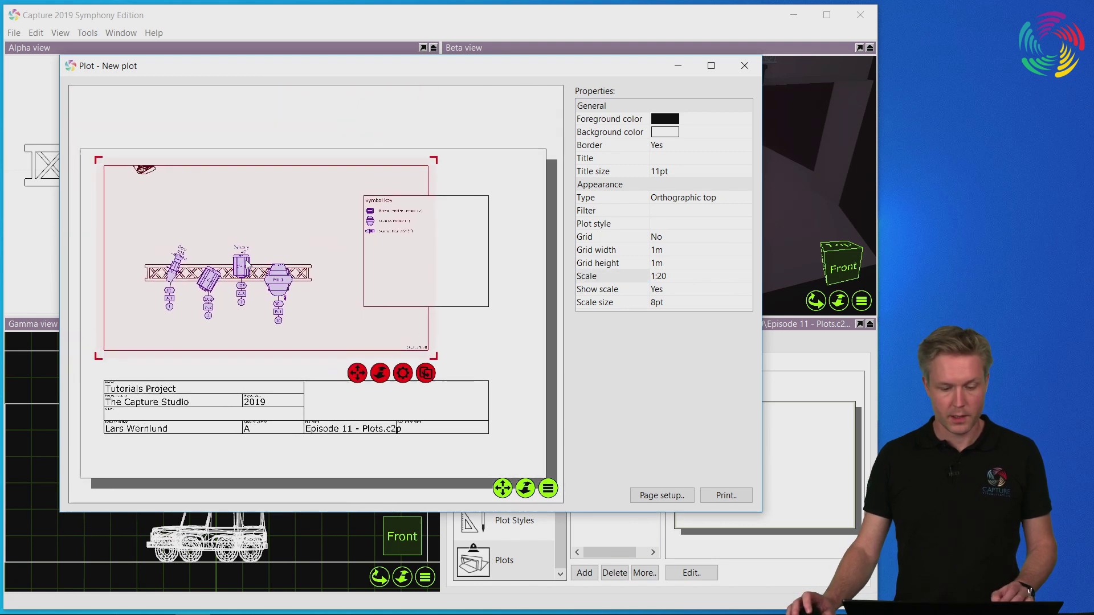
{"action": "left_click", "coordinate": [471, 357]}
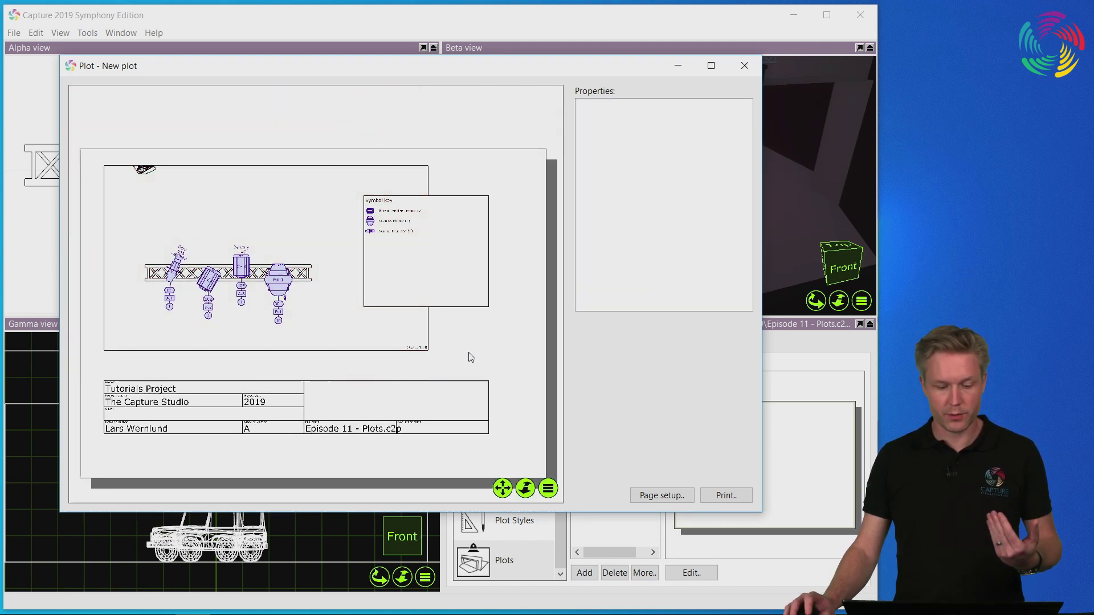
{"action": "left_click", "coordinate": [395, 340]}
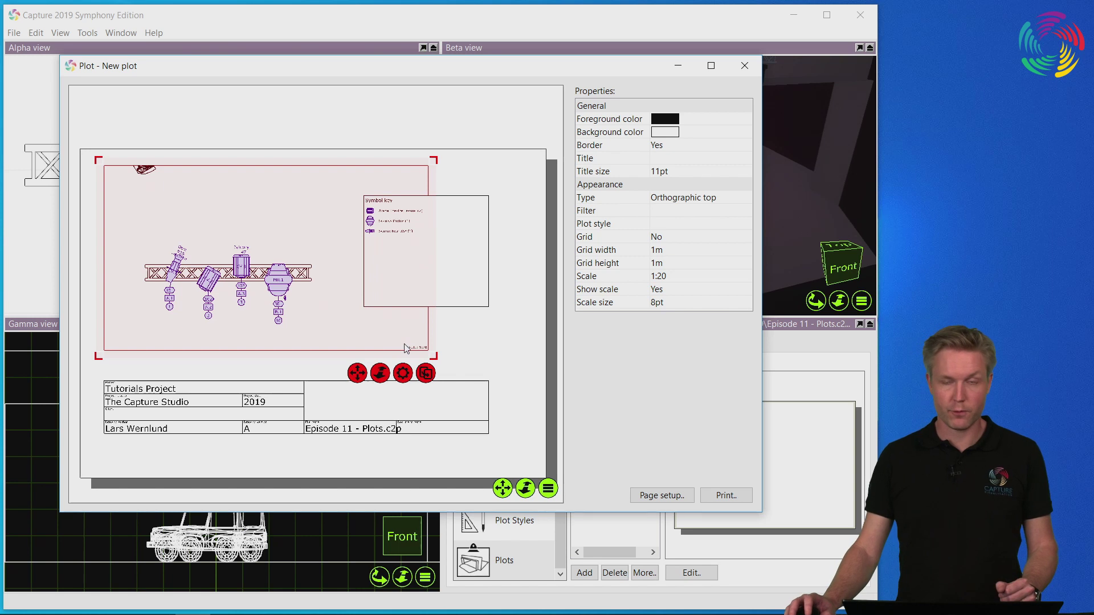
{"action": "left_click", "coordinate": [501, 346]}
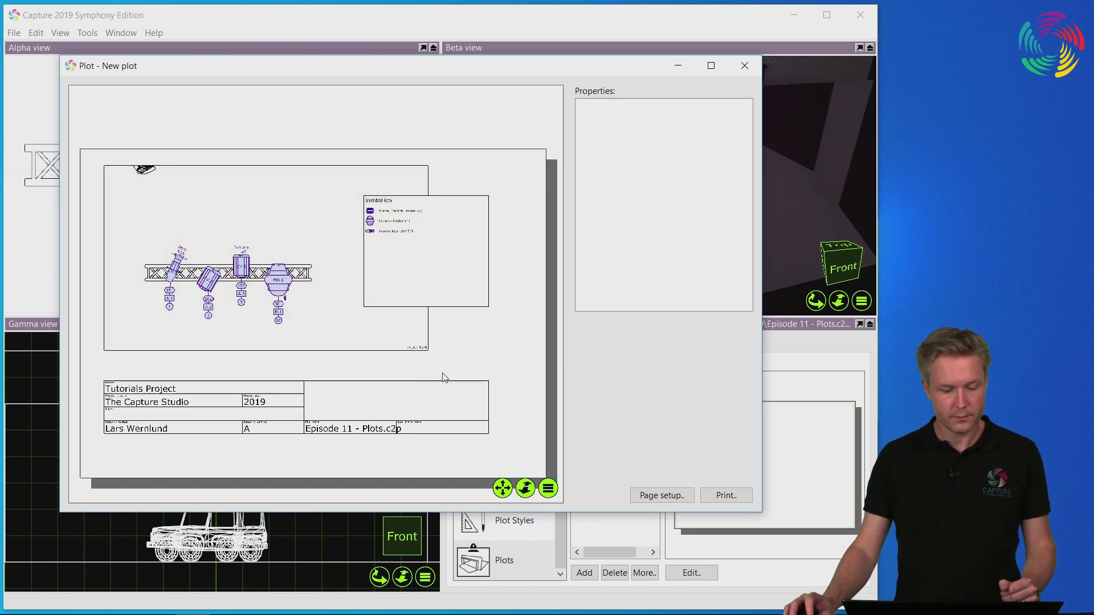
{"action": "left_click", "coordinate": [267, 420]}
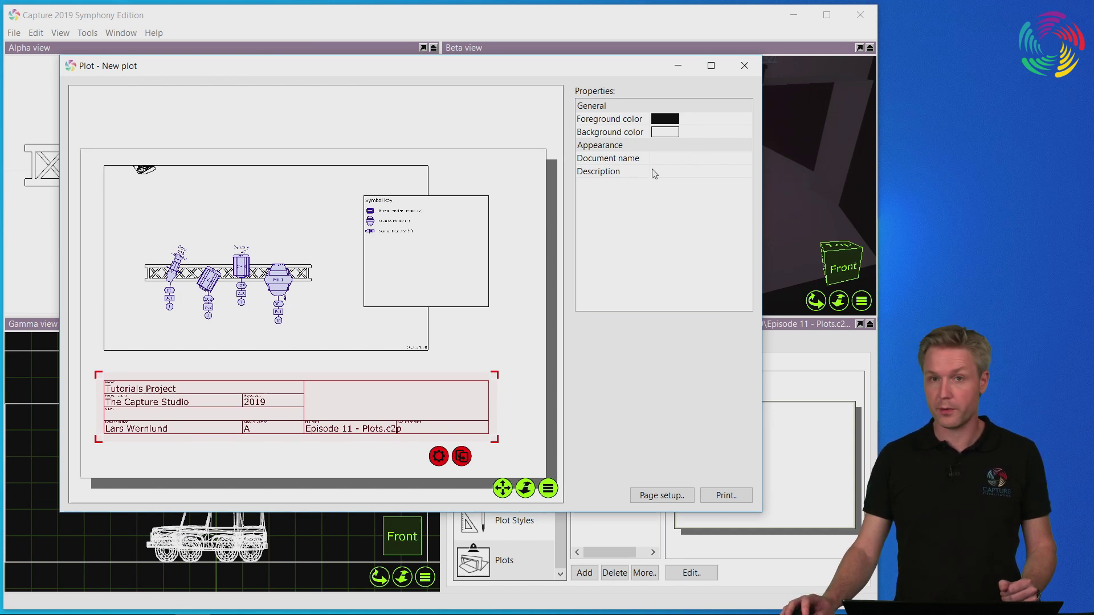
Close the plot window, show the Project properties (date 2019, version A), and activate the Alpha view.
{"action": "left_click", "coordinate": [743, 67]}
{"action": "scroll", "coordinate": [518, 416], "scroll_direction": "up", "scroll_amount": 10}
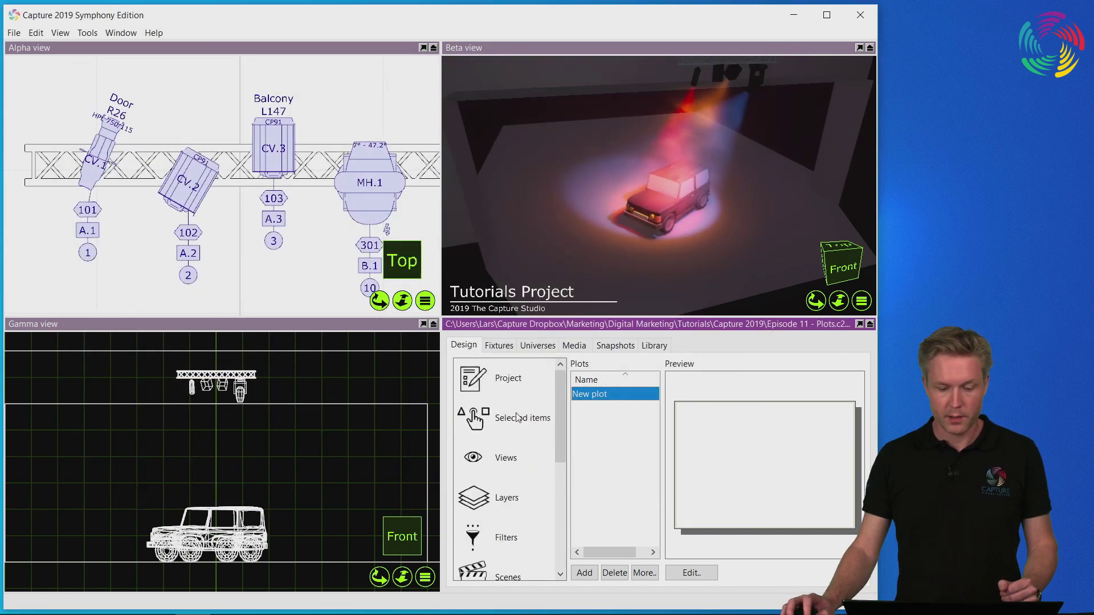
{"action": "left_click", "coordinate": [517, 417]}
{"action": "left_click", "coordinate": [528, 378]}
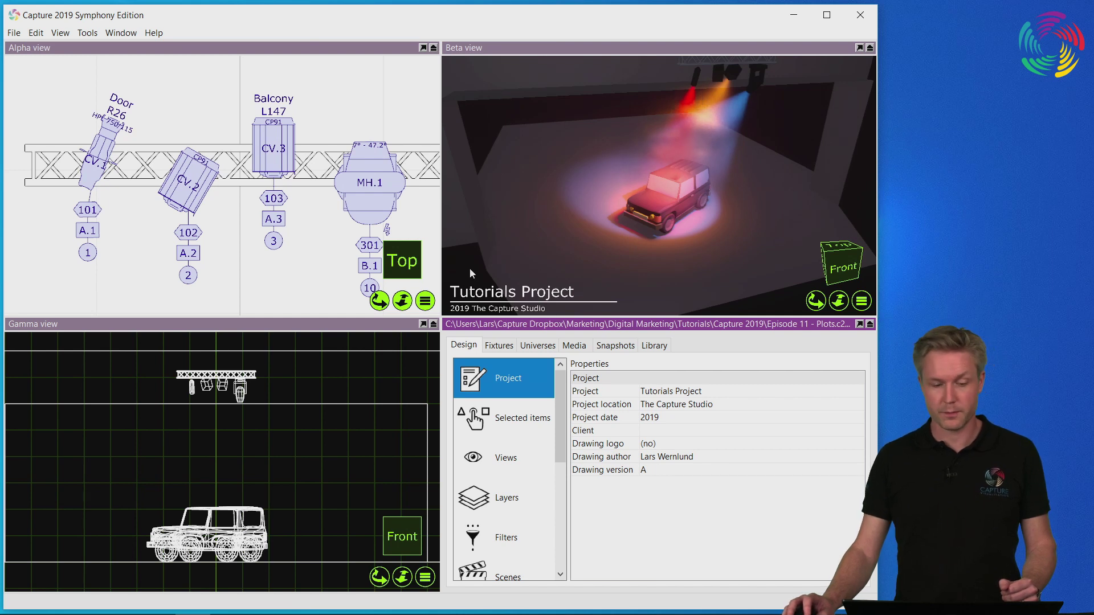
{"action": "left_click", "coordinate": [227, 53]}
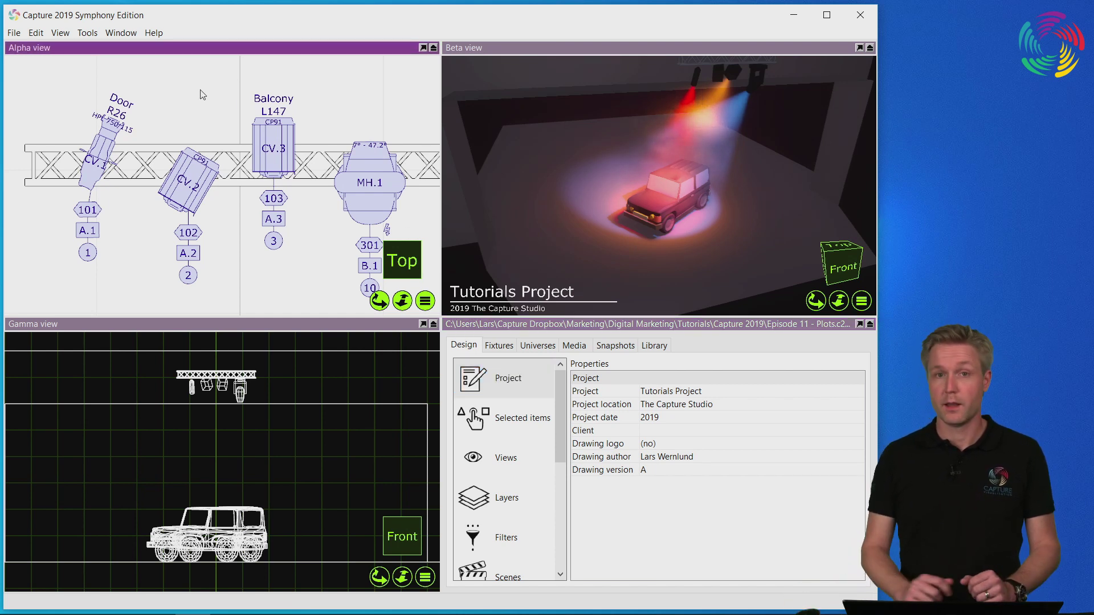